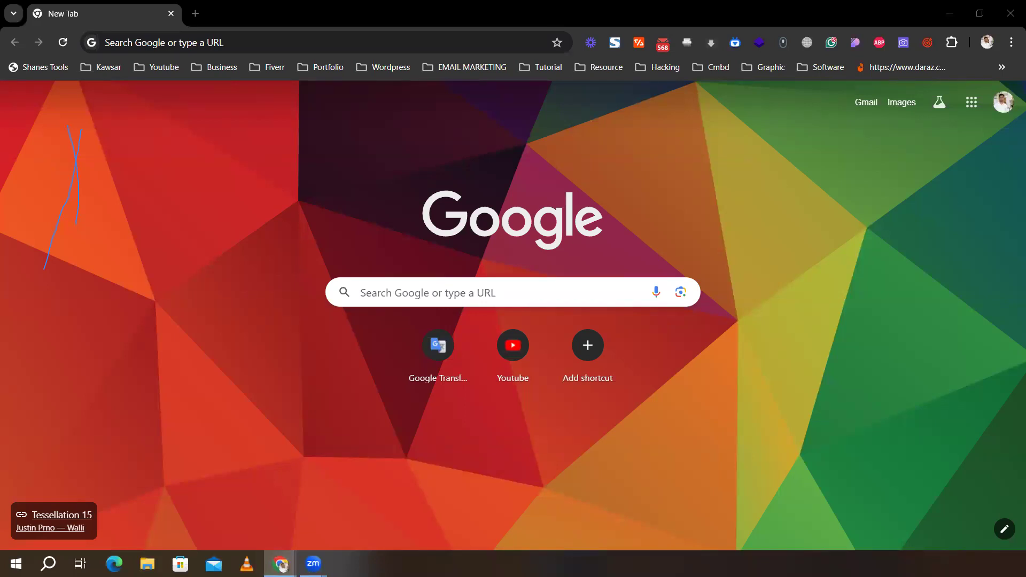
Copy the sharing link of the ATOMIC LEAD Extractor spreadsheet and close its sharing settings.
drag(655, 1, 596, 12)
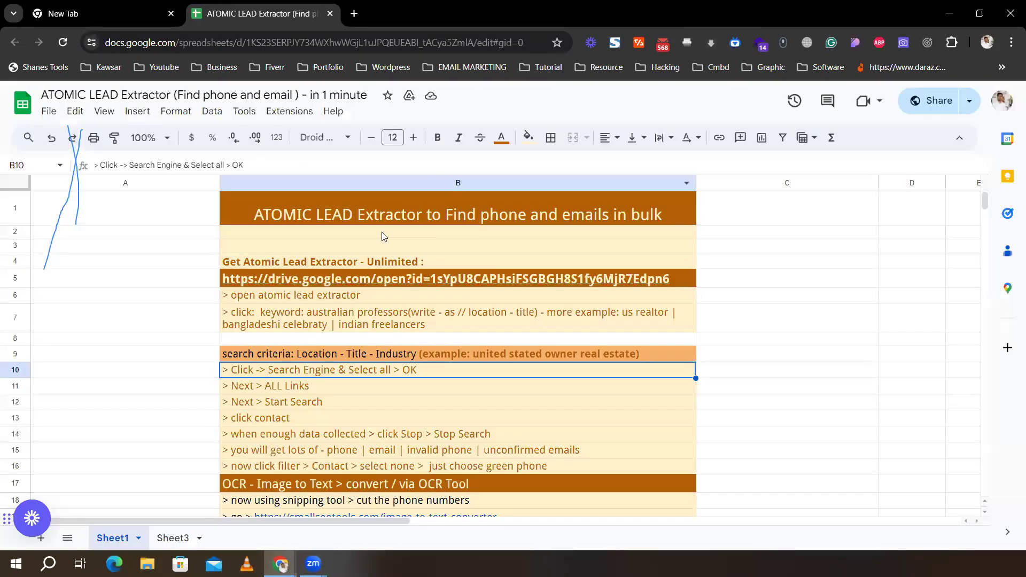
click(925, 101)
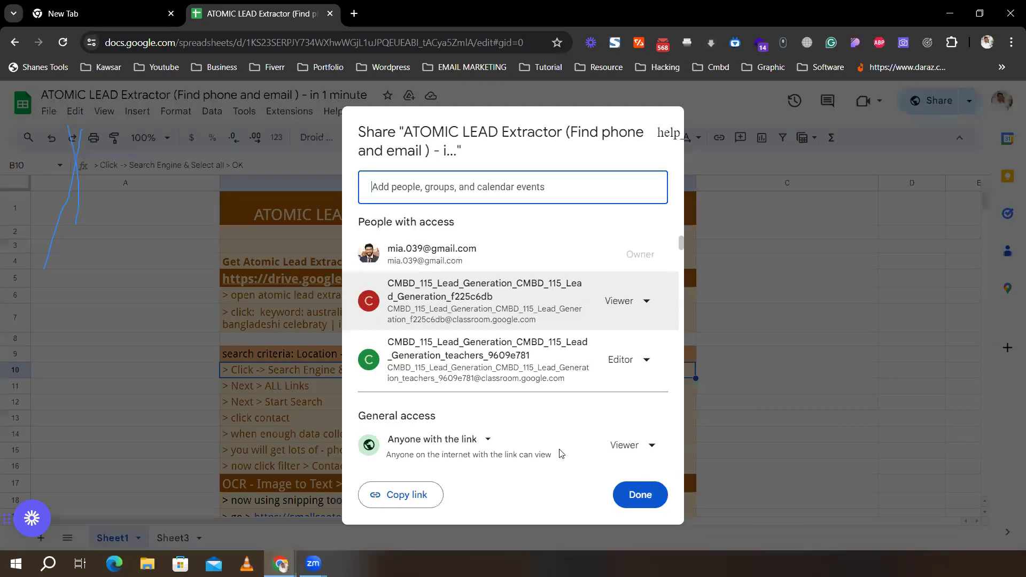
click(401, 494)
click(876, 405)
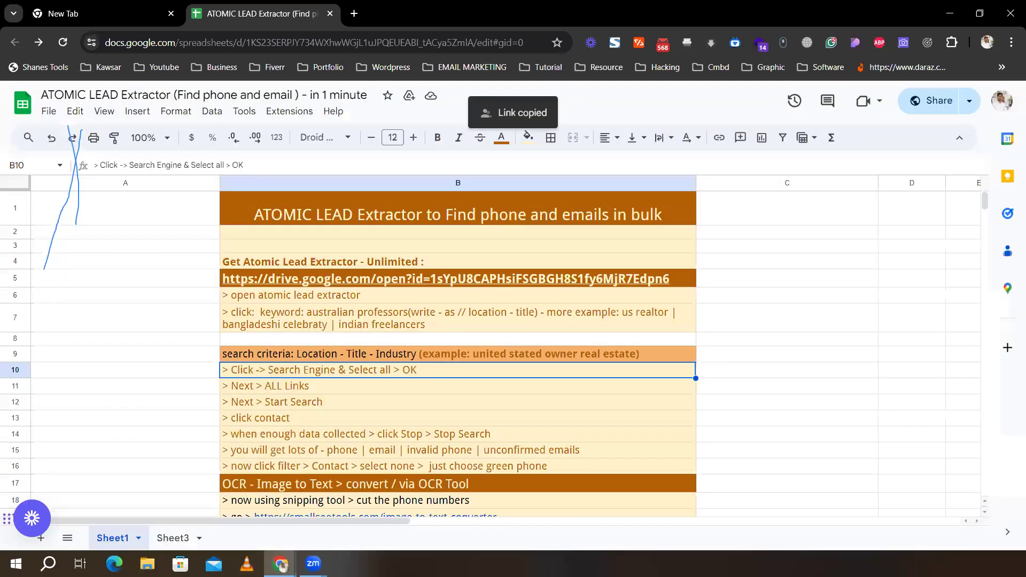
key(alt+Tab)
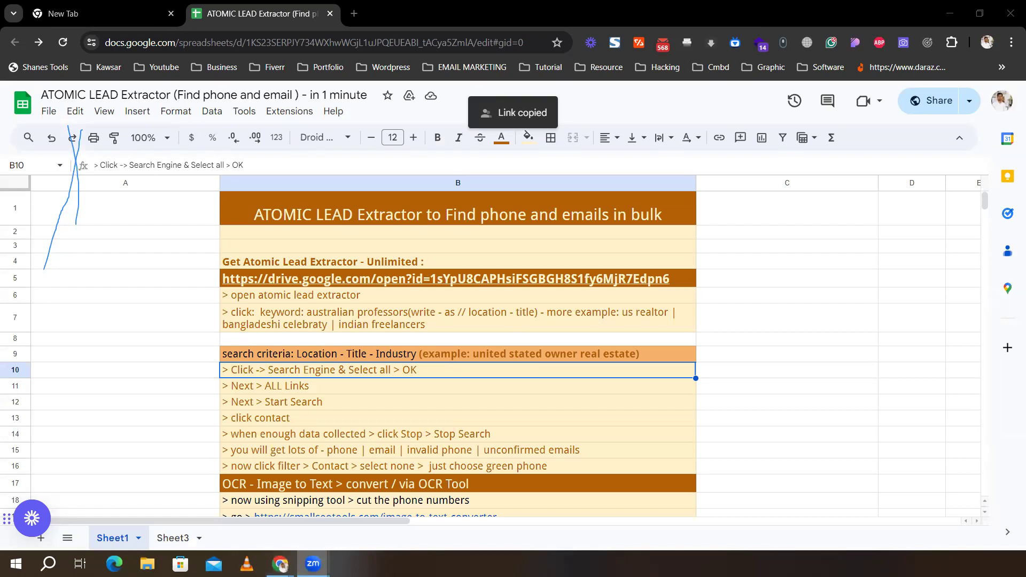
View the Google Drive download page for the extractor setup file linked in cell B5, and return to the spreadsheet.
click(370, 280)
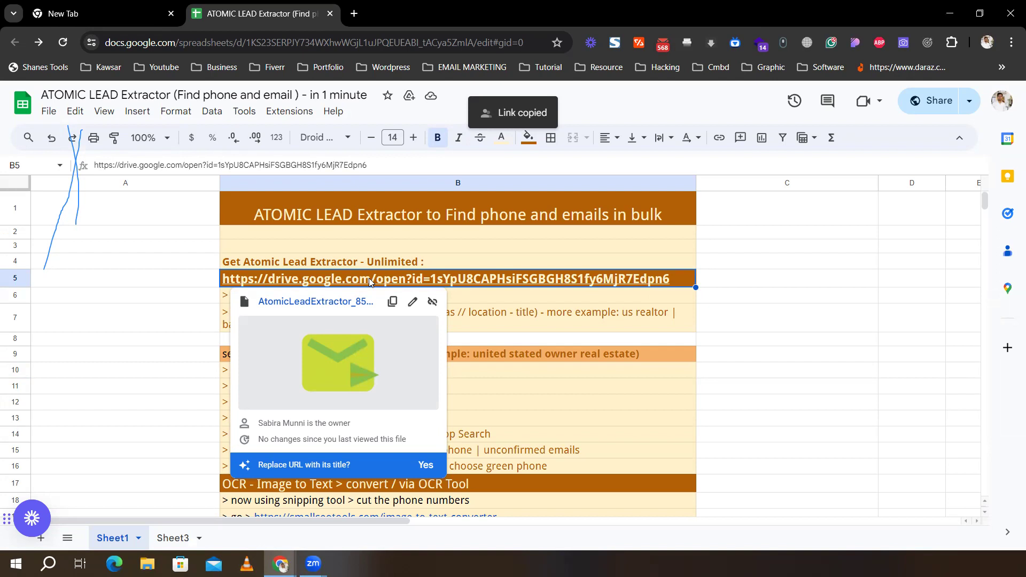
click(340, 302)
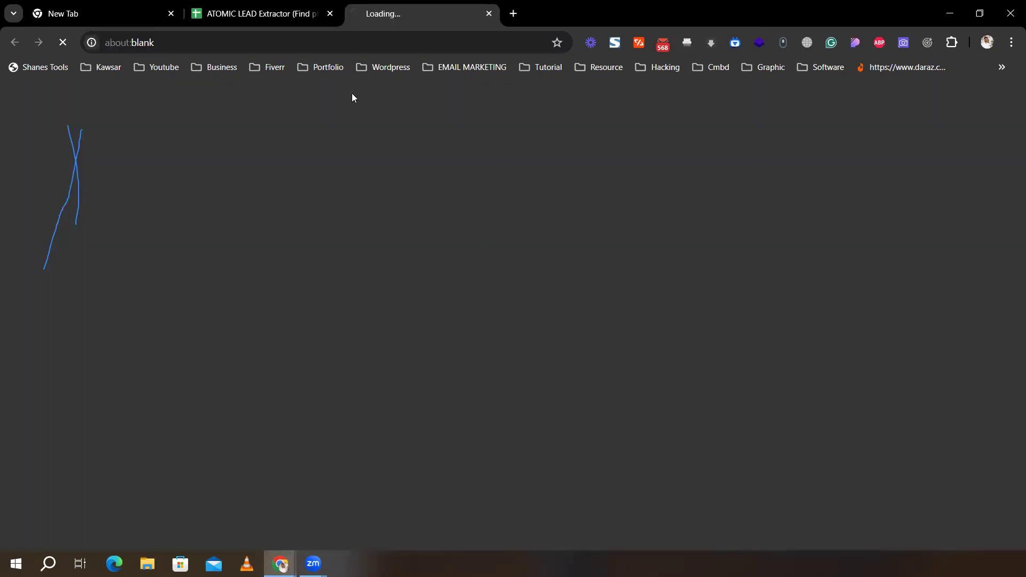
click(263, 11)
click(399, 11)
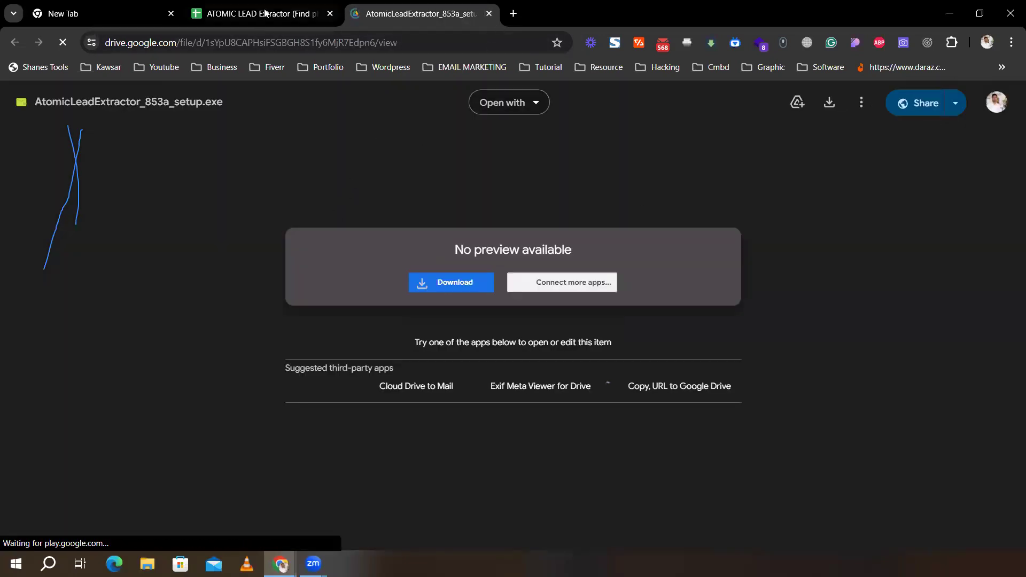
click(265, 11)
click(489, 14)
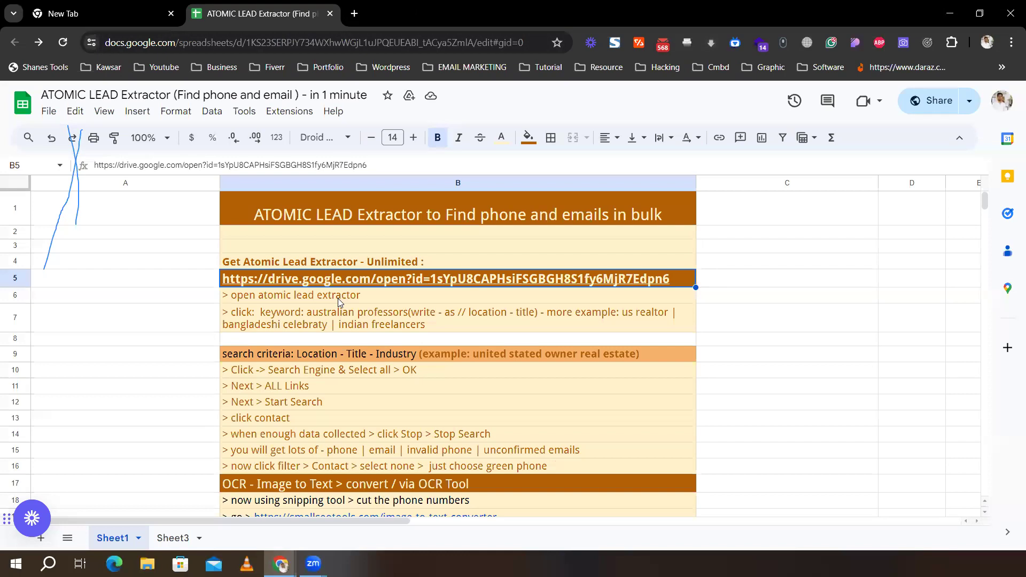
click(337, 299)
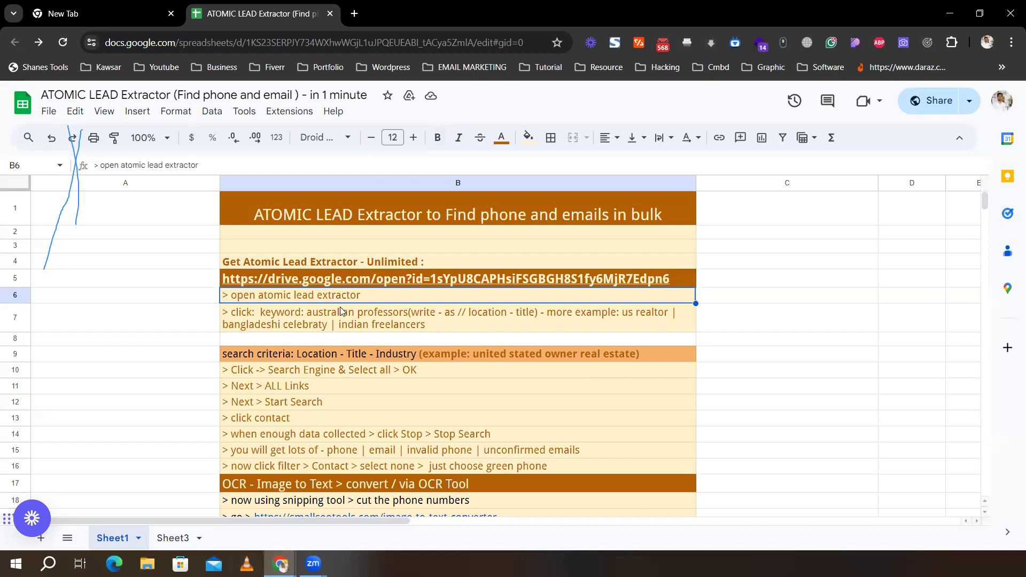
Search the computer for "ato" and launch Atomic Lead Extractor.
click(280, 565)
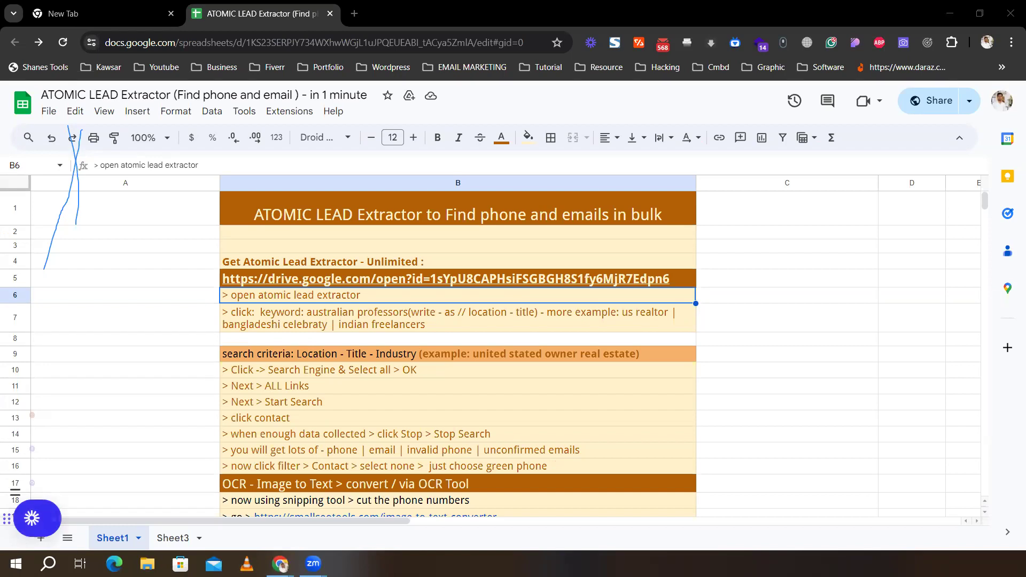
click(48, 563)
text(ato)
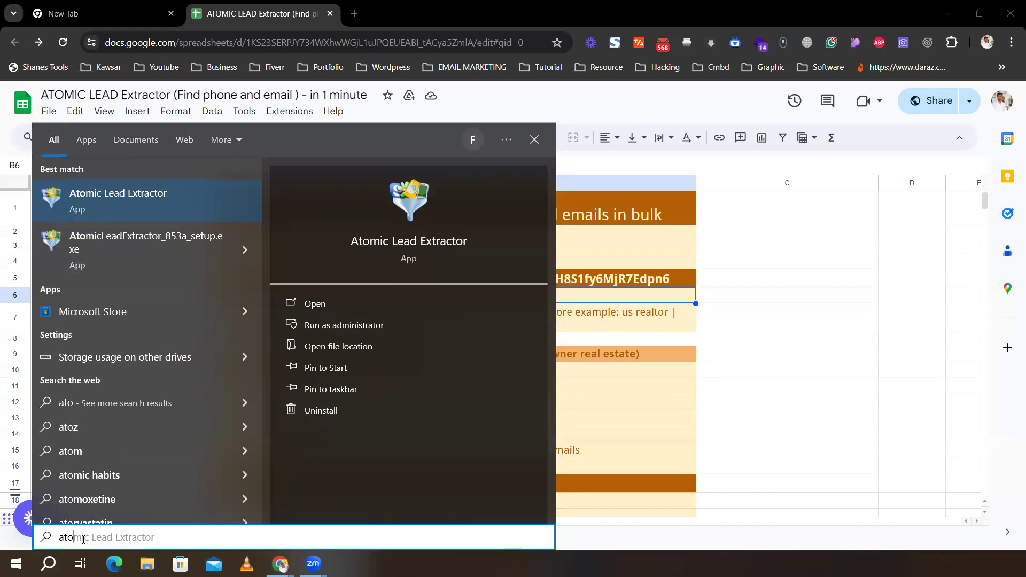
click(124, 194)
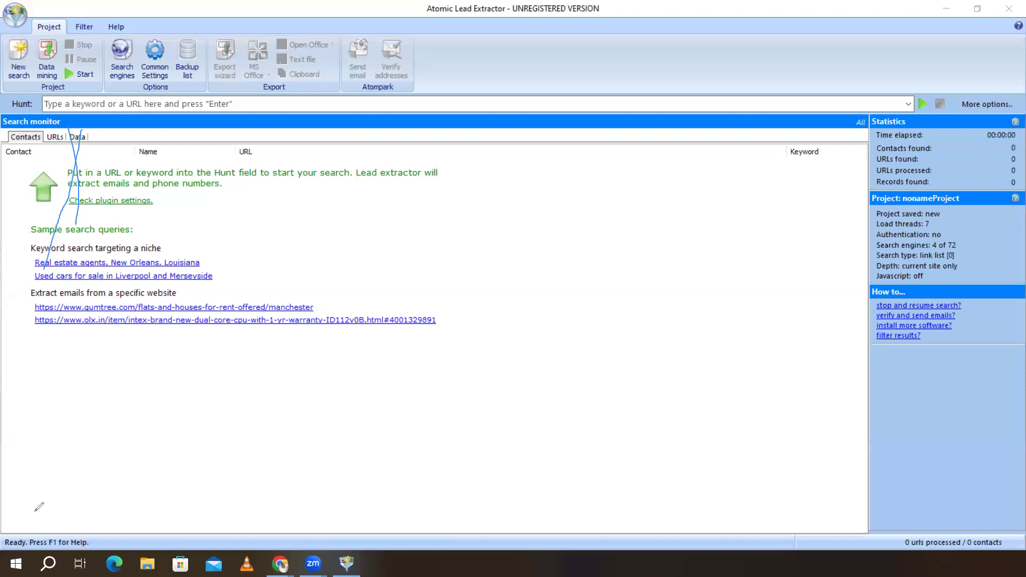
click(93, 362)
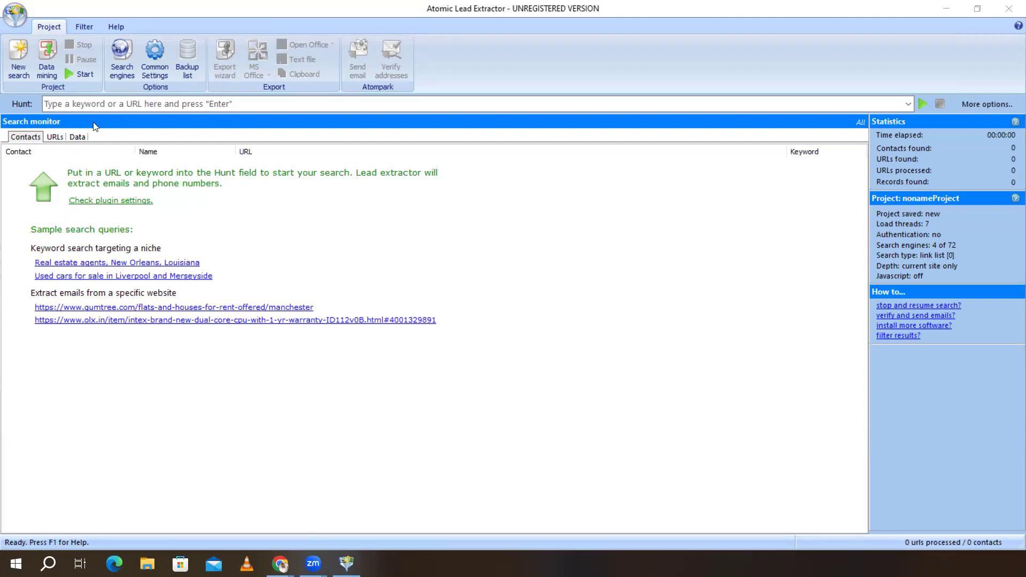
Start a new search project and clear the address from its sites list.
click(19, 69)
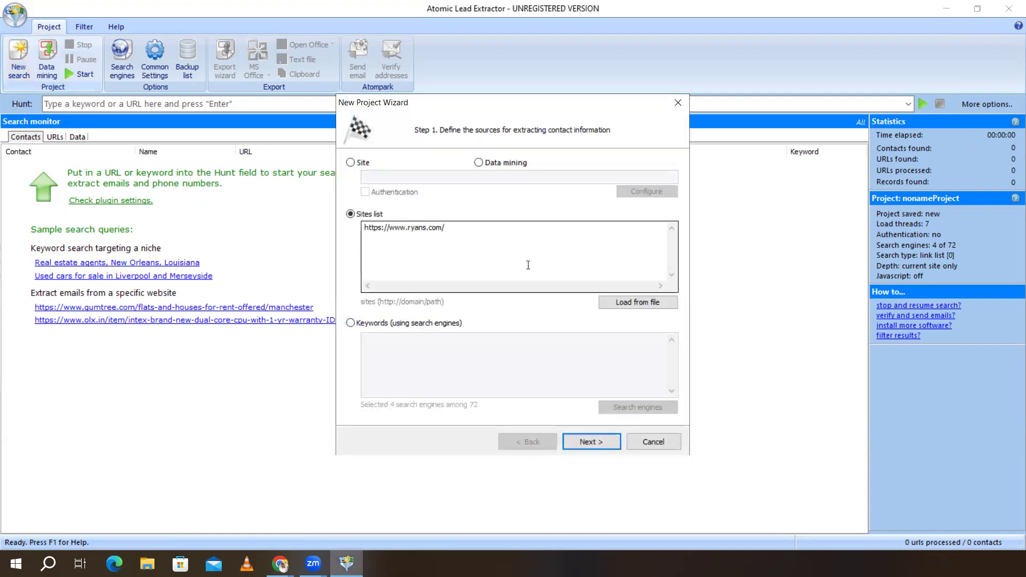
click(477, 225)
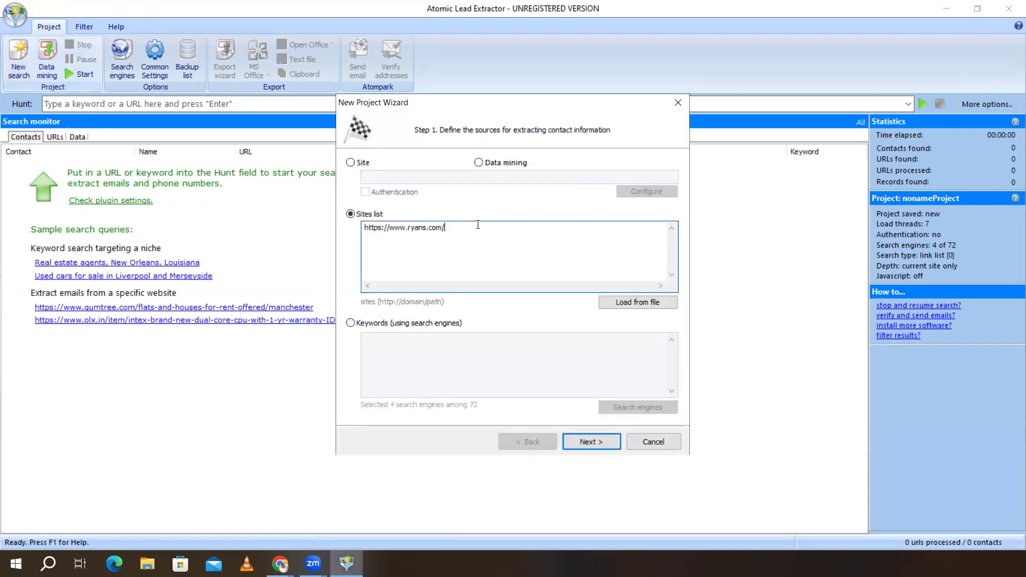
key(ctrl+a)
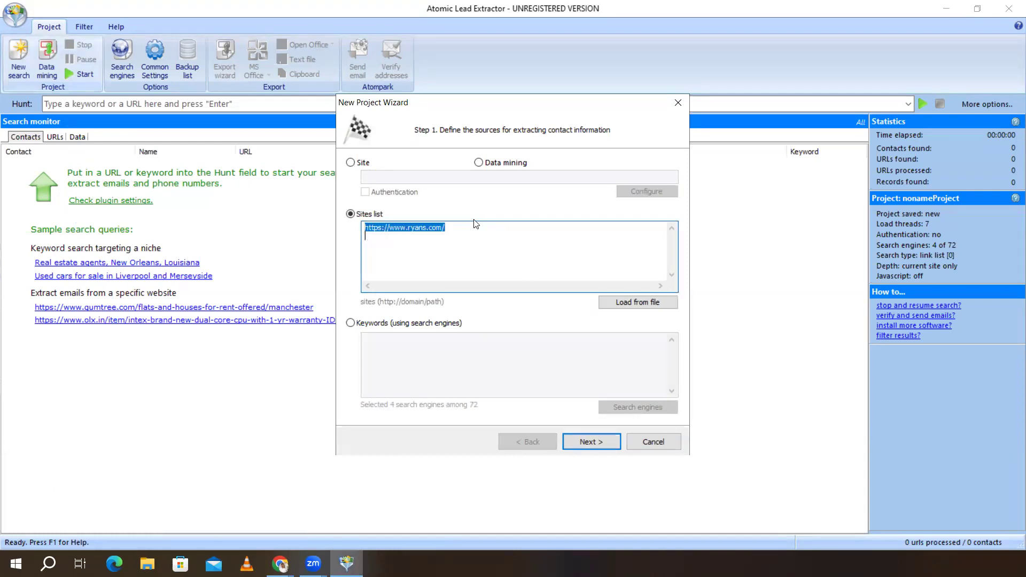
key(BackSpace)
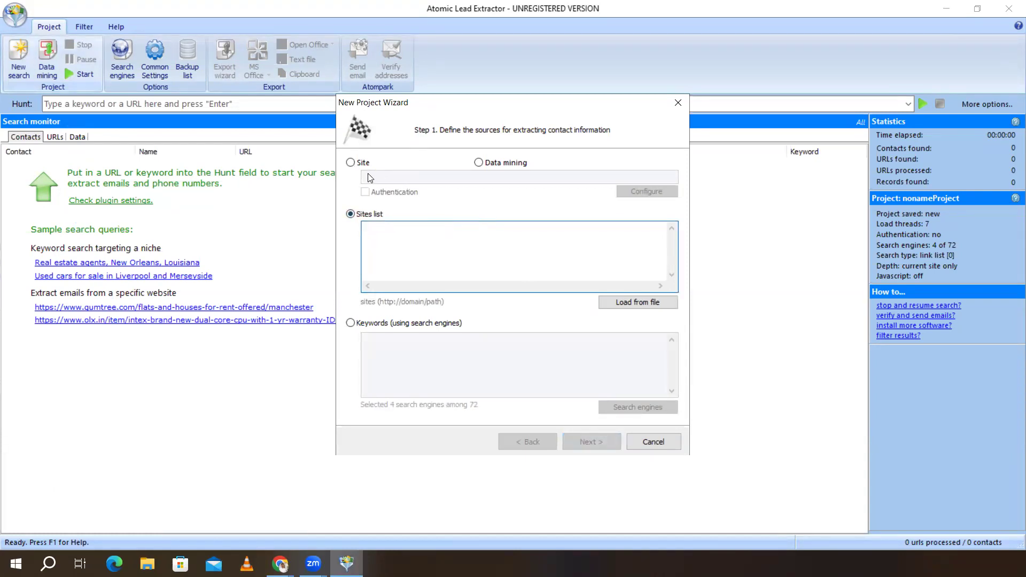
Look over the Site and Sites list source options, including the file picker for loading a list of sites.
click(351, 163)
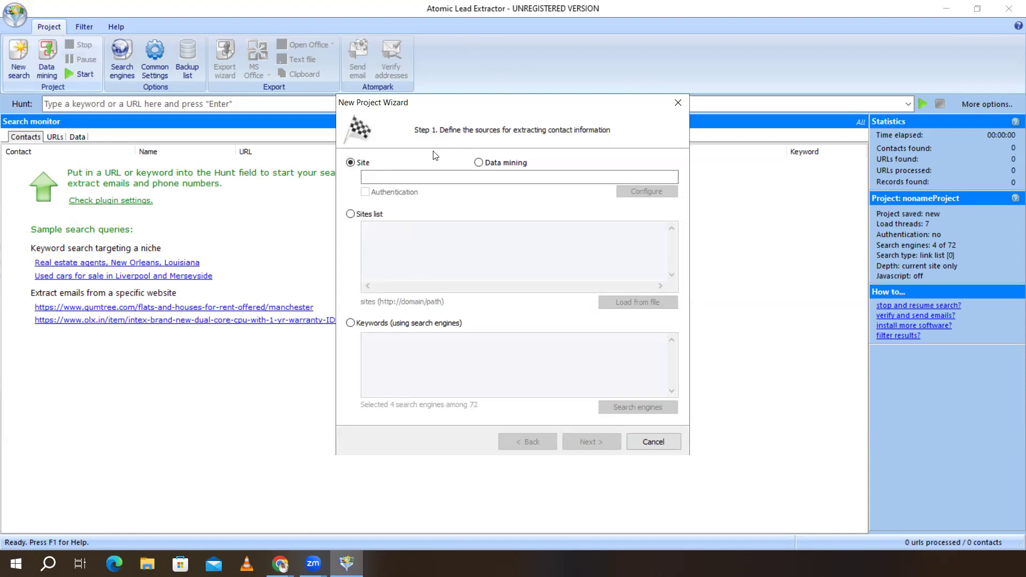
click(437, 180)
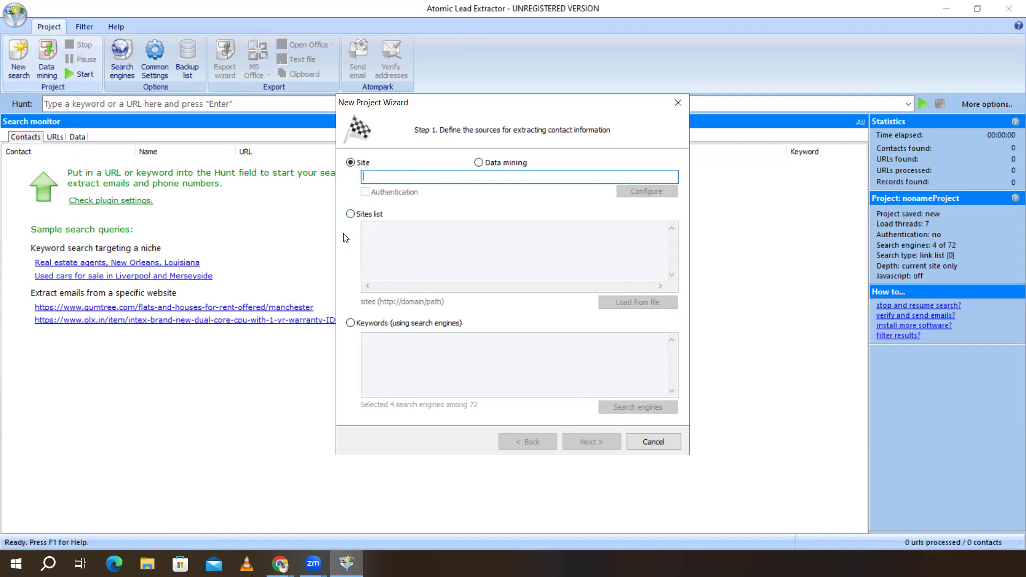
click(350, 215)
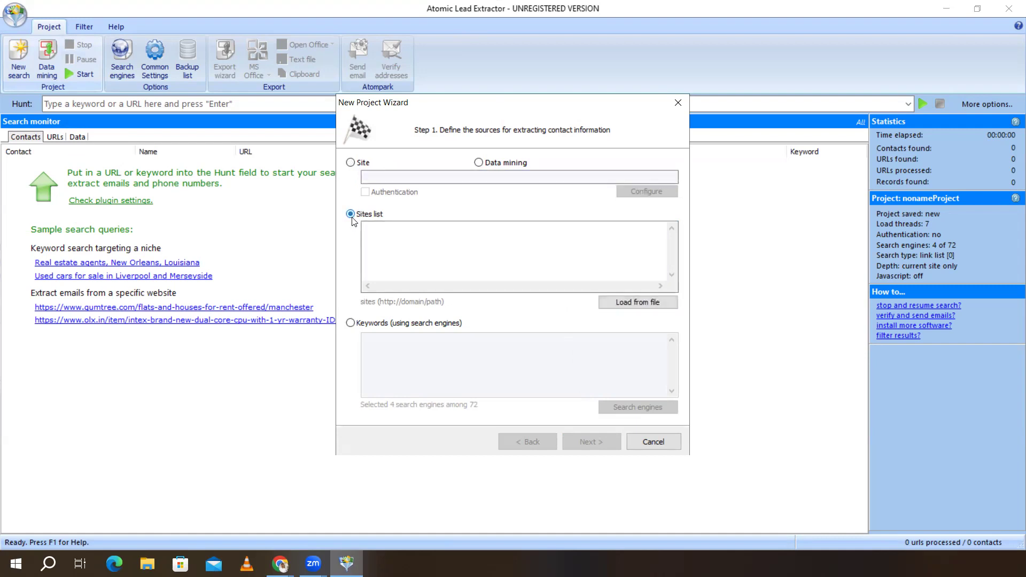
click(396, 244)
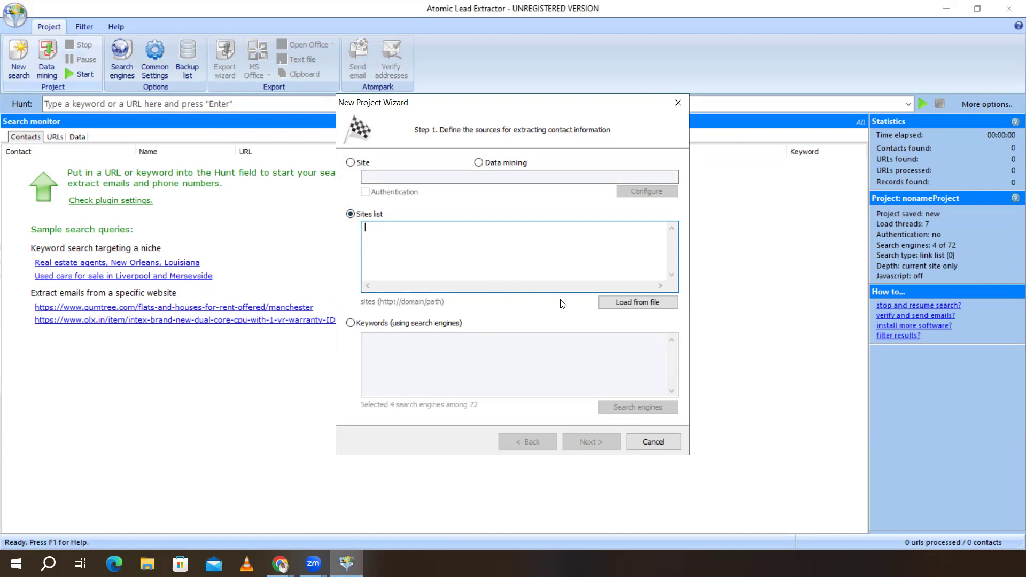
click(630, 305)
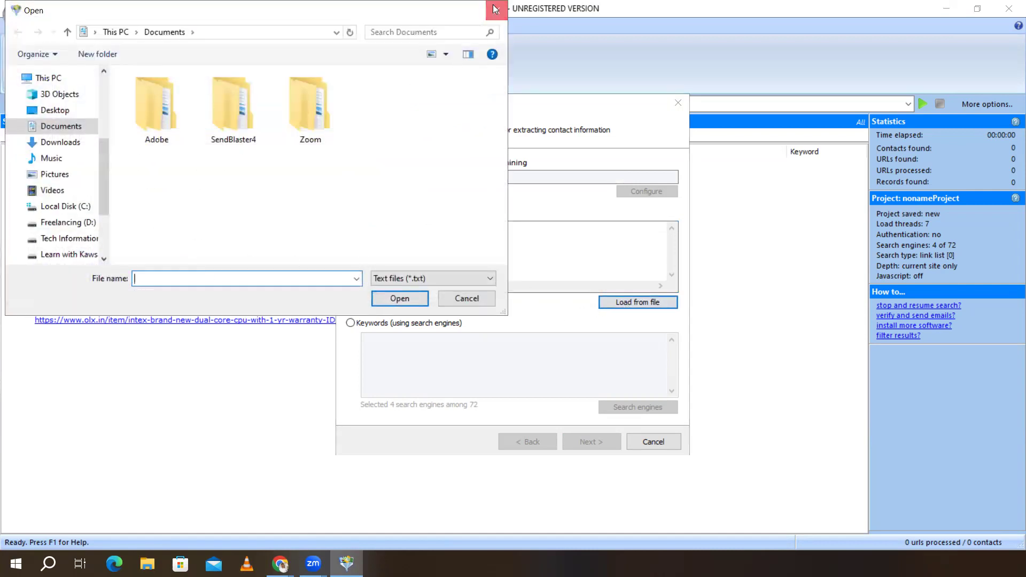
click(497, 9)
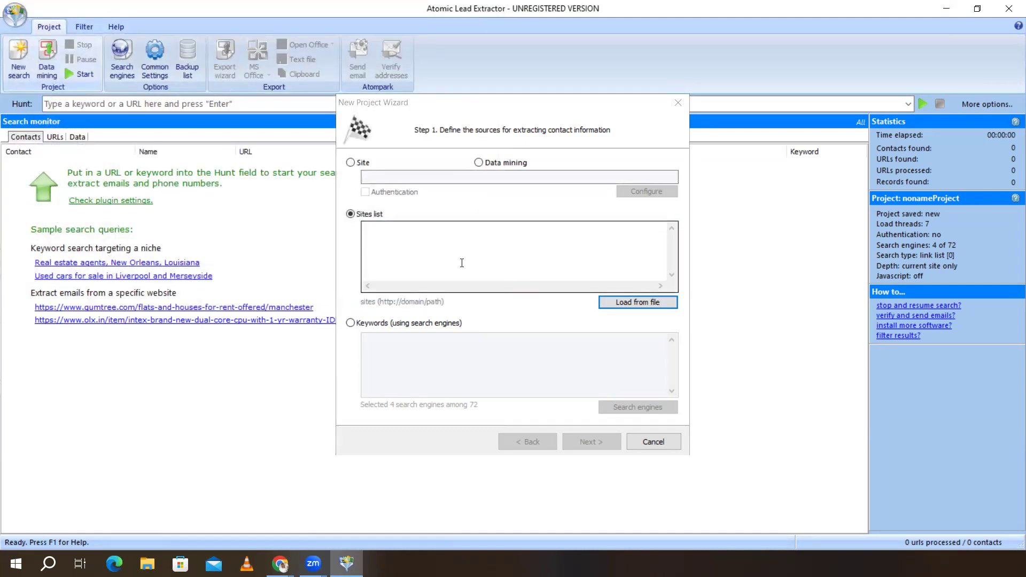
Choose keywords as the search source and enter "real estate owner in usa" and "email marketer" on separate lines.
click(377, 324)
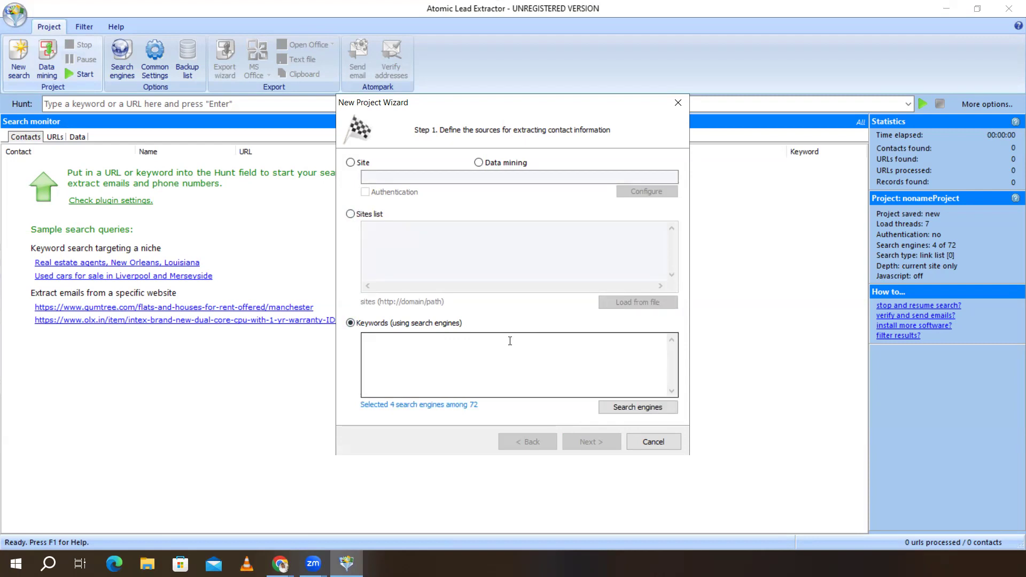
click(400, 351)
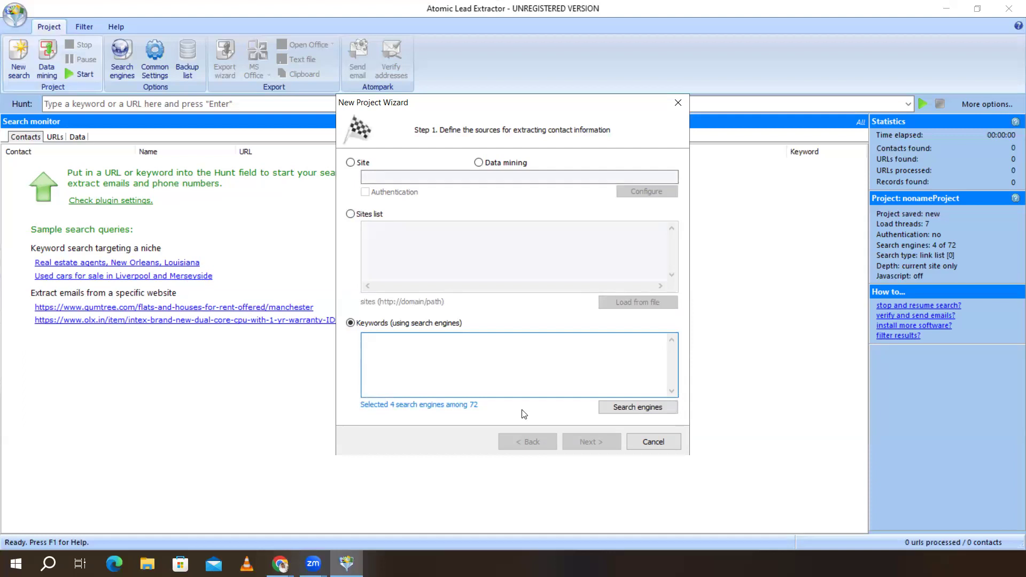
text(r)
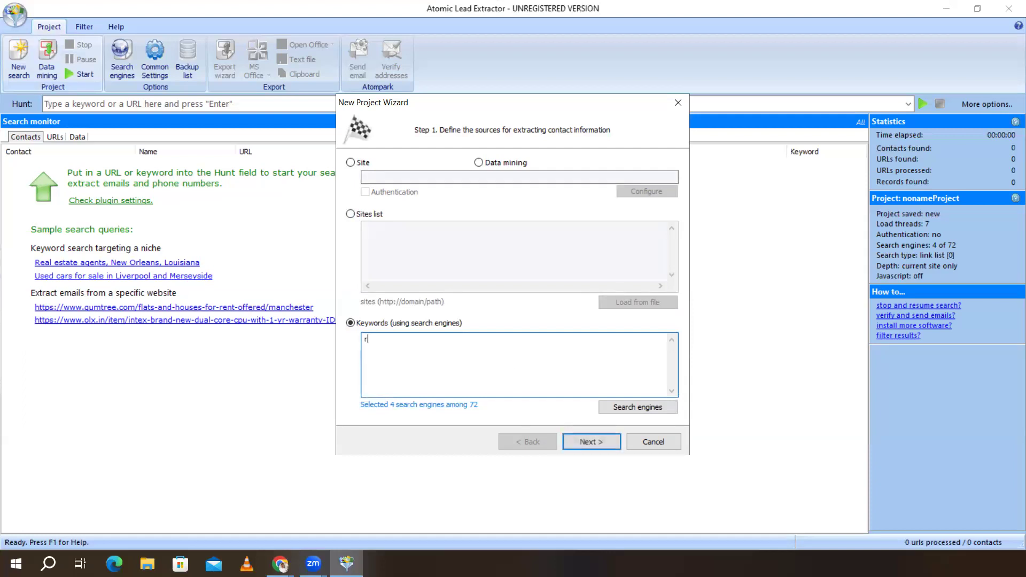
text(e)
text(al est)
text(ate)
text( ow)
text(ner in )
text(usa)
text(email marke)
text(ting)
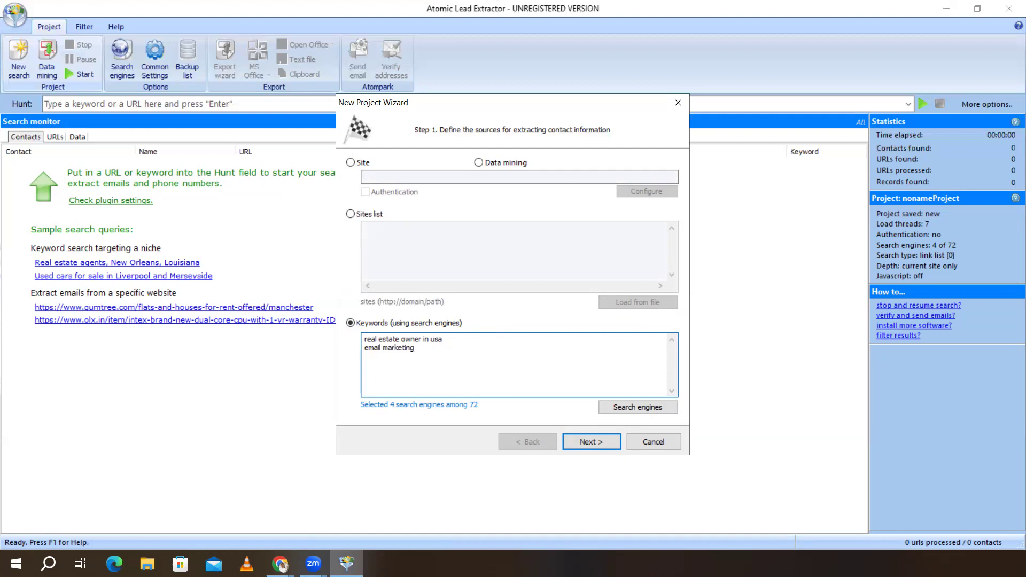
key(BackSpace)
key(BackSpace)
key(BackSpace)
text(er)
Set the crawl depth to All links and start the search with the remaining options left at their defaults.
click(598, 441)
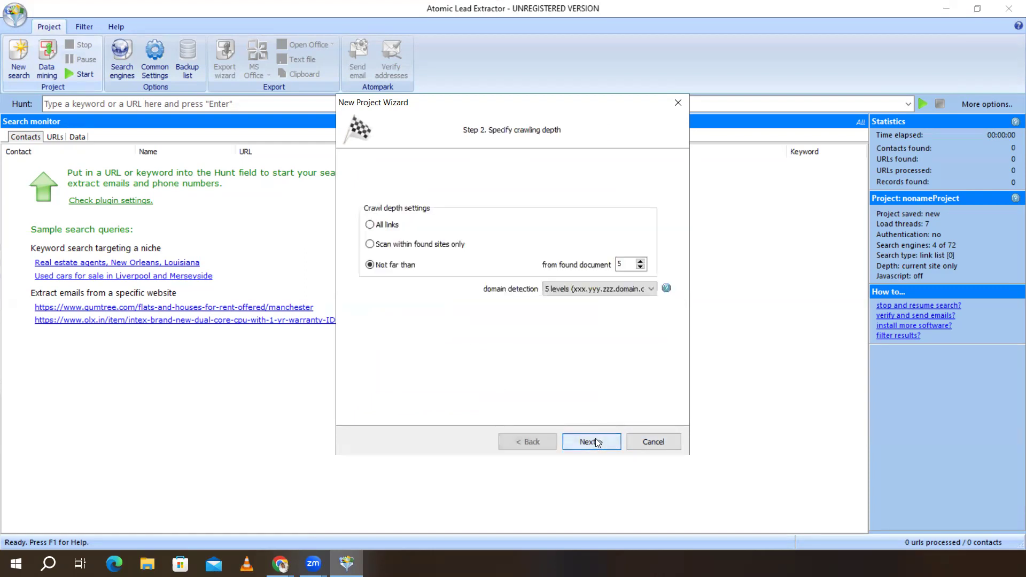
click(387, 226)
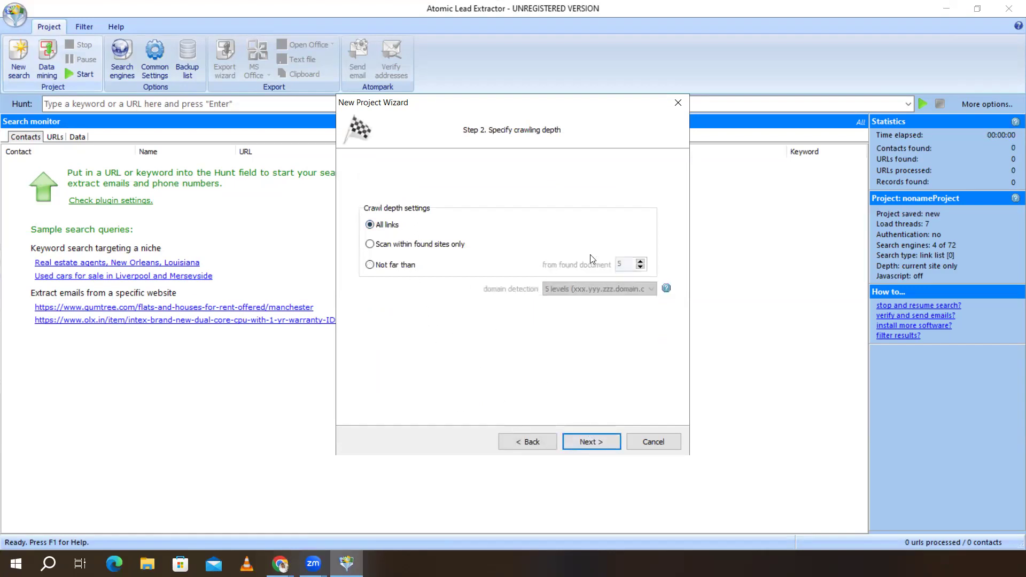
click(596, 442)
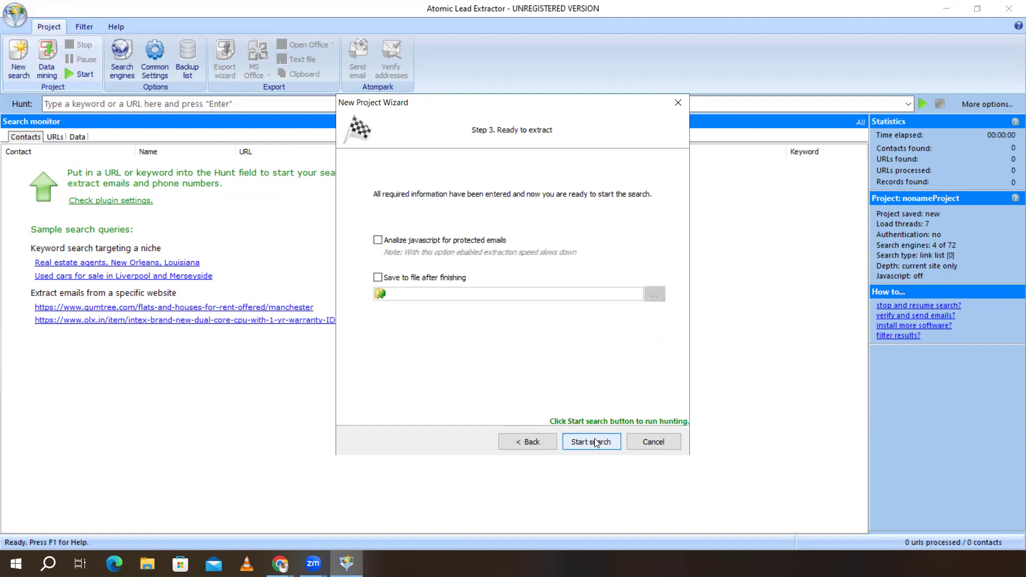
click(591, 441)
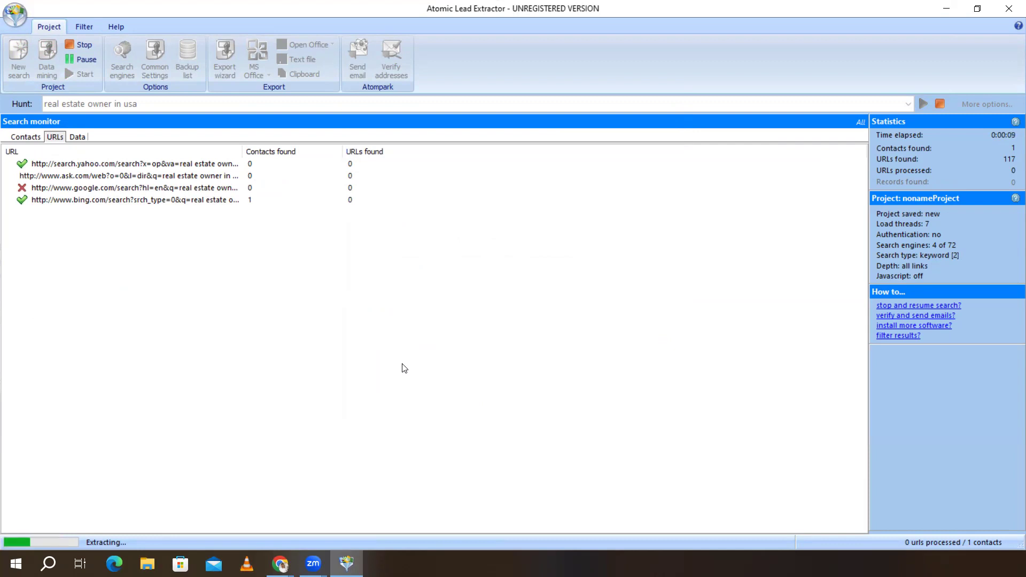
Check the contacts and URLs being collected, and terminate the running search.
click(33, 138)
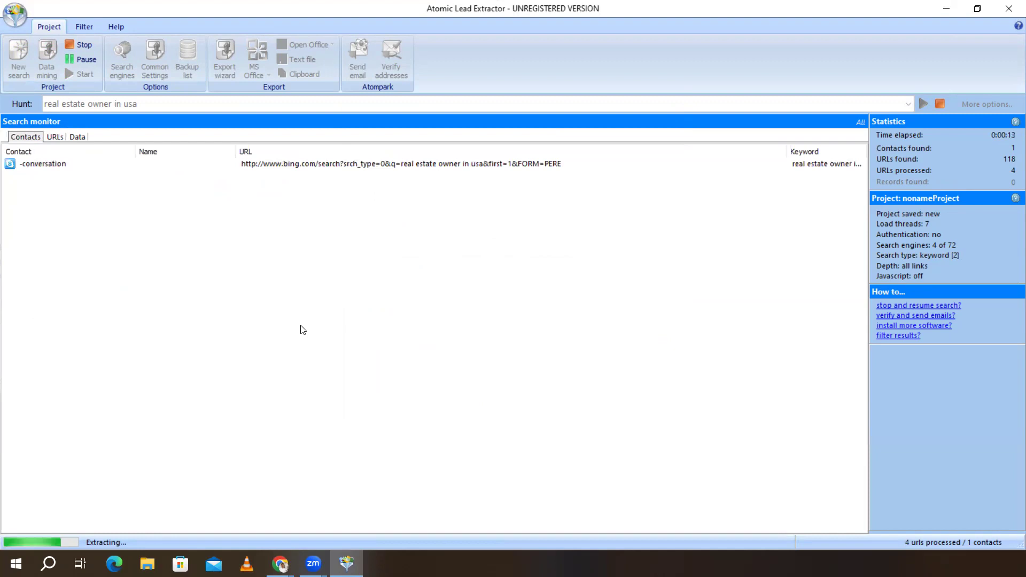
click(56, 137)
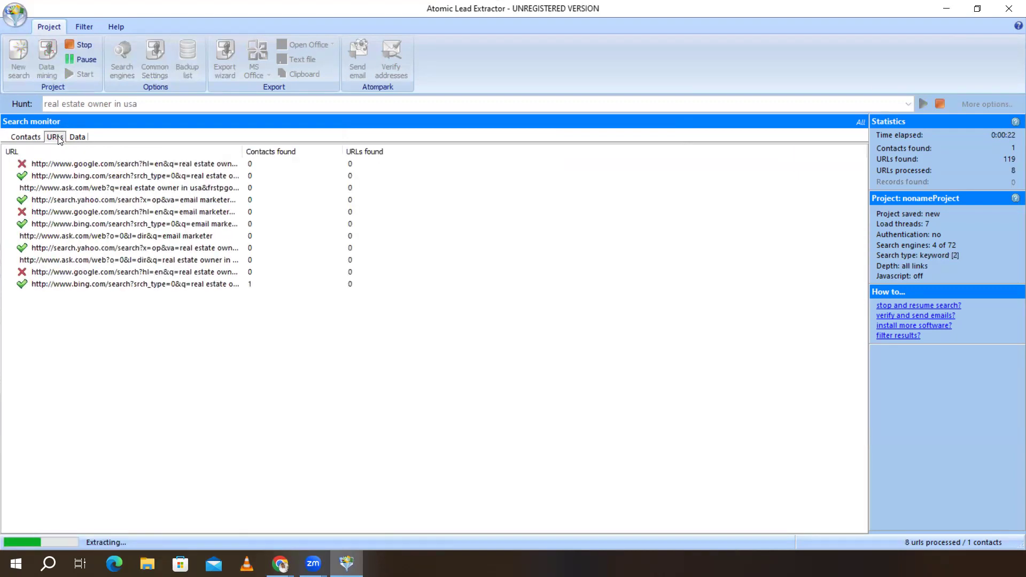
click(936, 102)
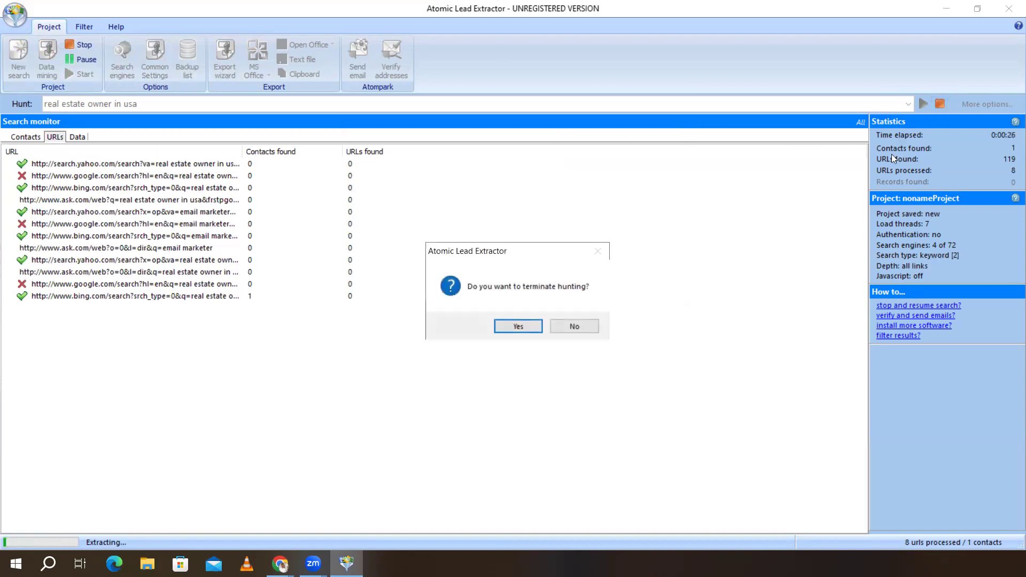
click(518, 327)
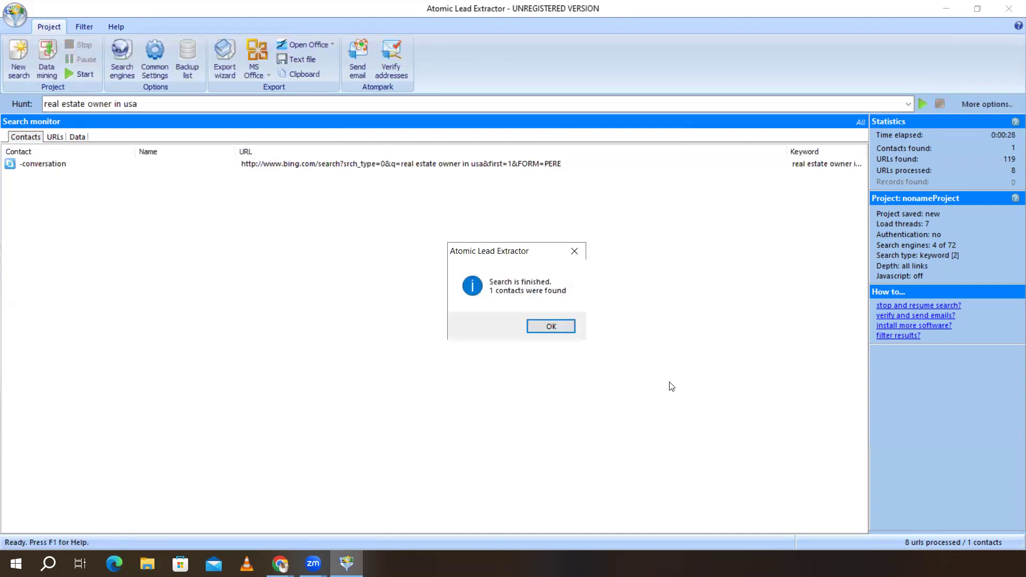
Set up a new search with the same keywords and add Baidu (China) to the selected search engines.
click(543, 327)
click(20, 59)
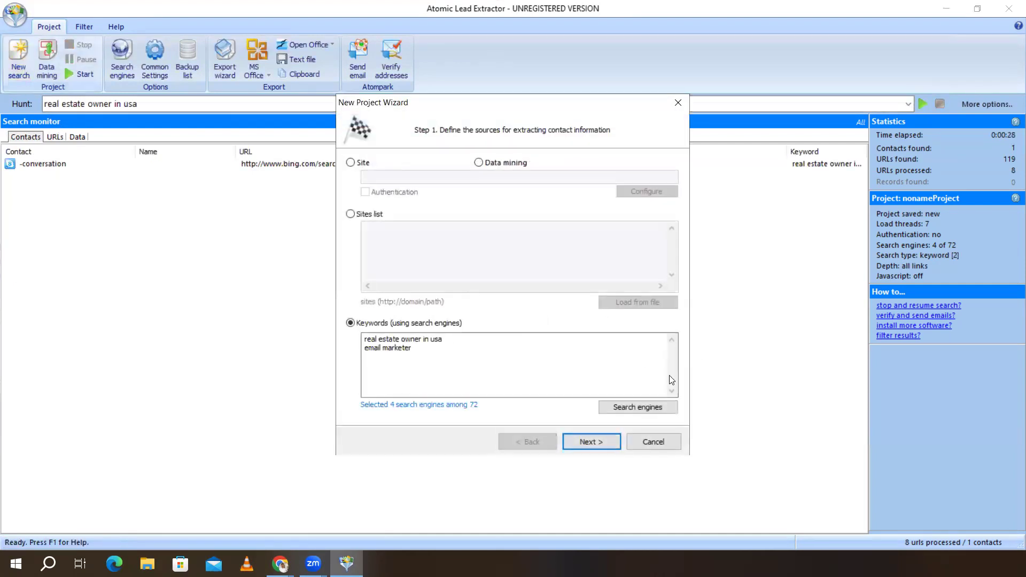
click(618, 411)
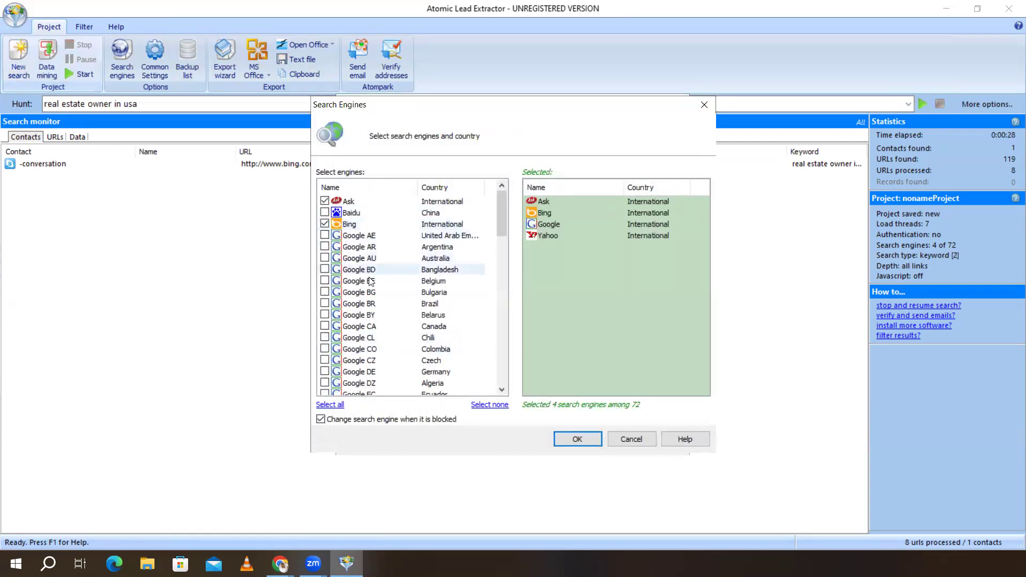
scroll(353, 241, down, 2)
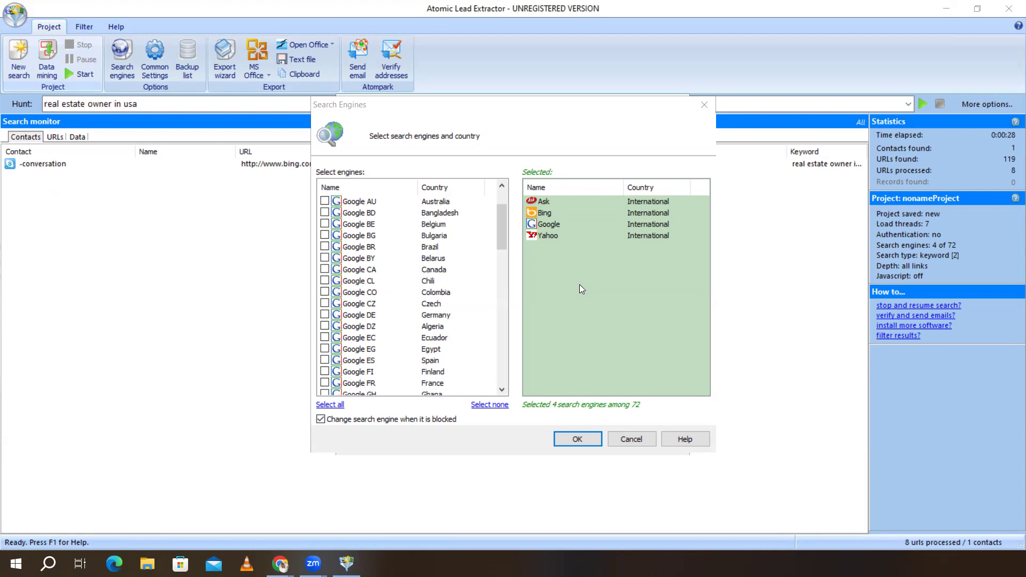
scroll(460, 297, up, 2)
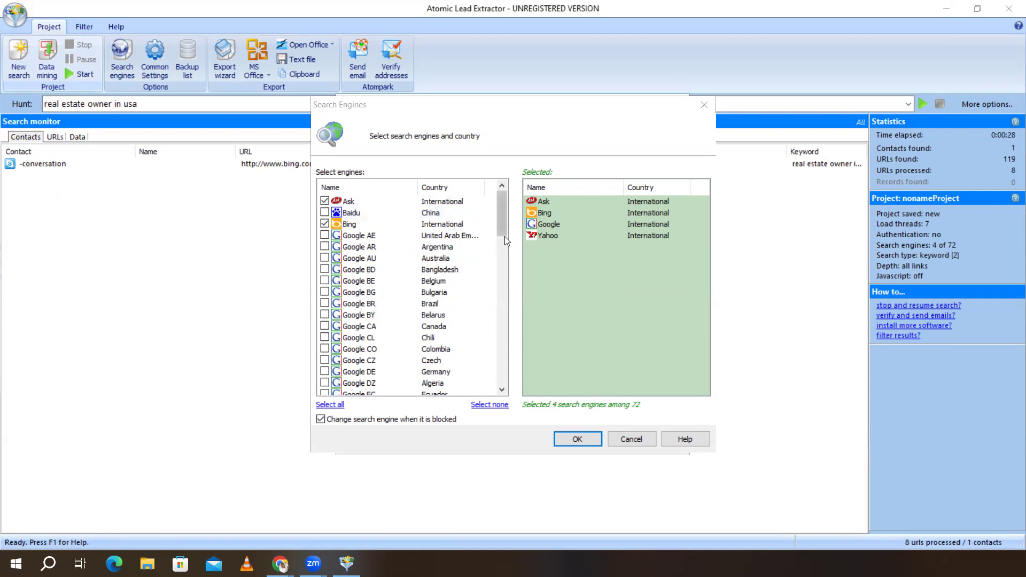
scroll(357, 321, down, 7)
scroll(356, 321, down, 10)
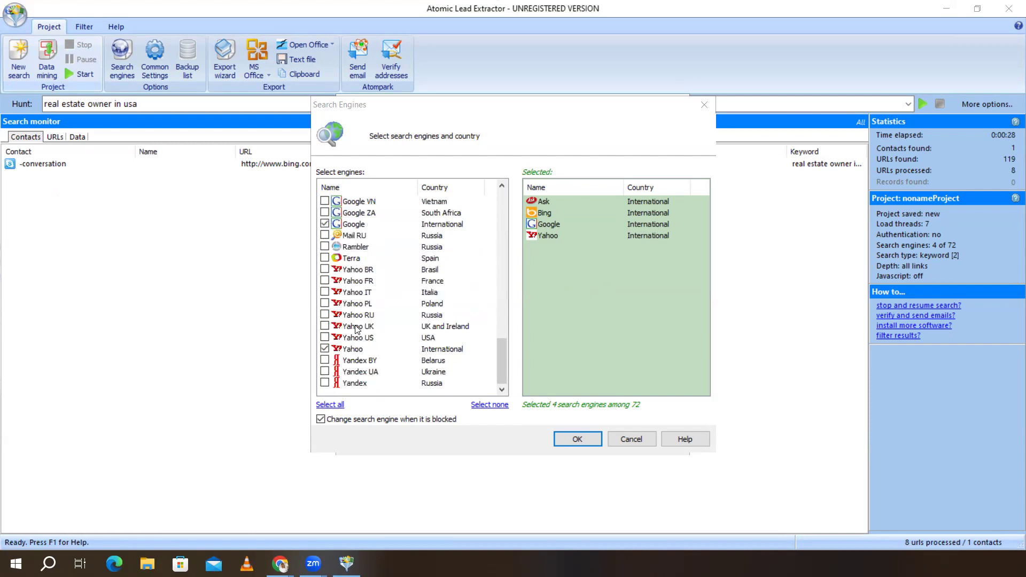
scroll(357, 320, up, 18)
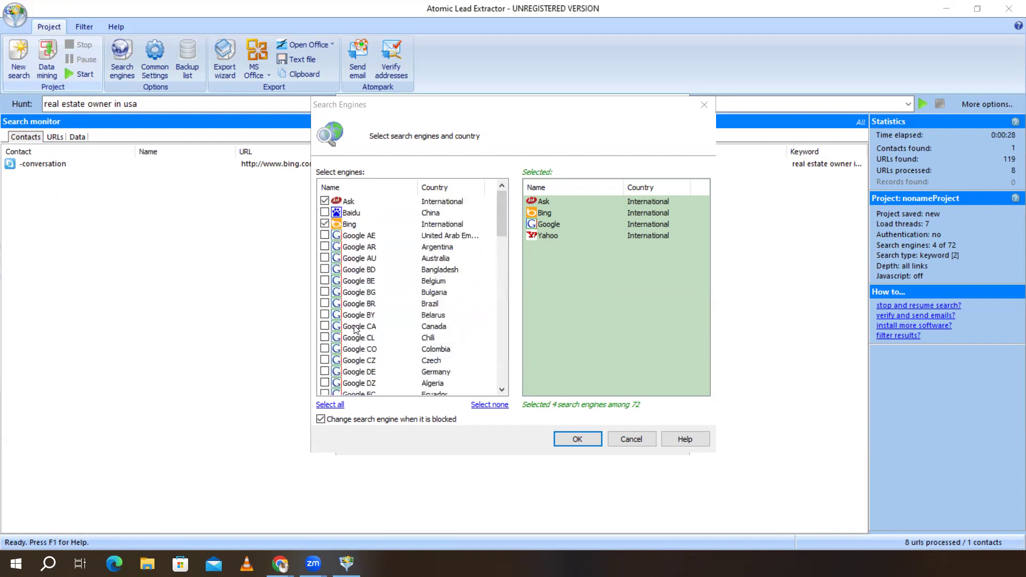
click(350, 214)
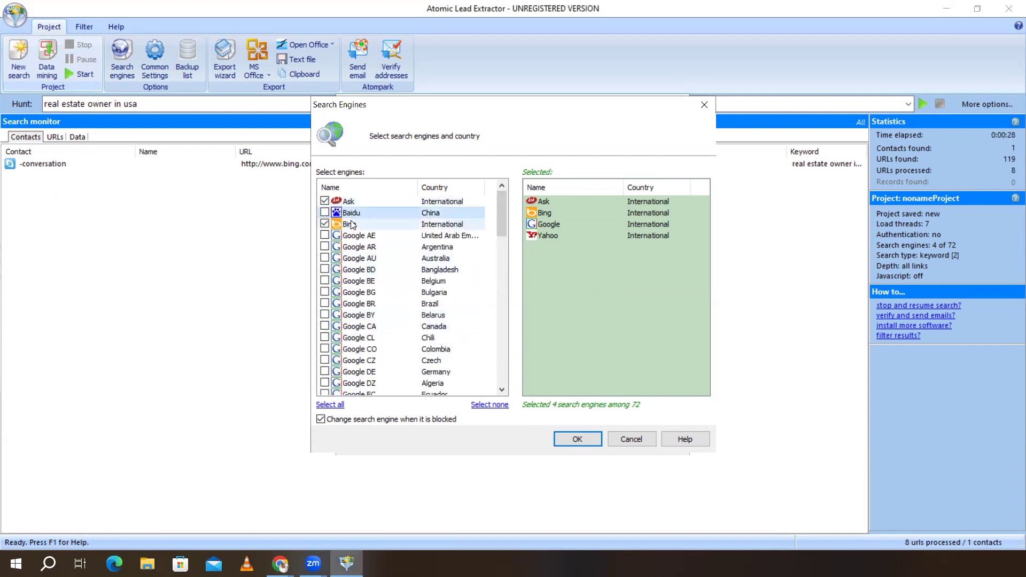
click(324, 213)
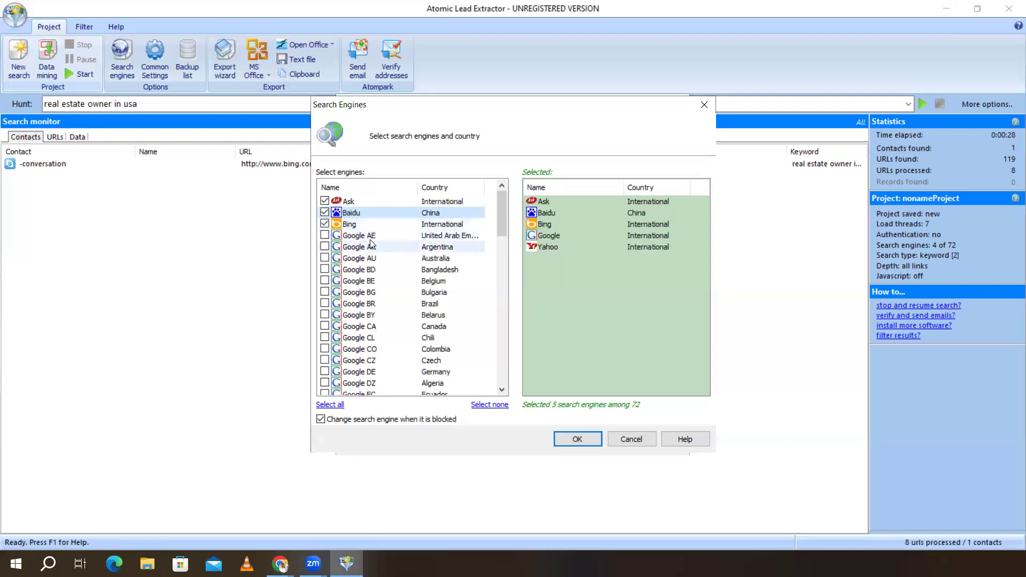
Look through the list of available search engines by country and review the selected engines.
scroll(422, 357, down, 5)
scroll(374, 347, down, 13)
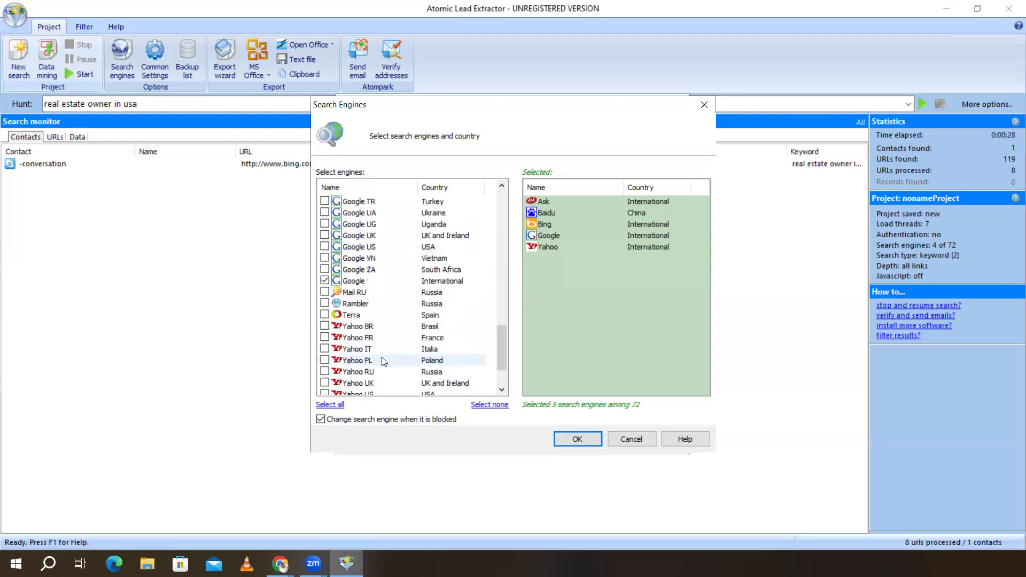
scroll(358, 333, up, 12)
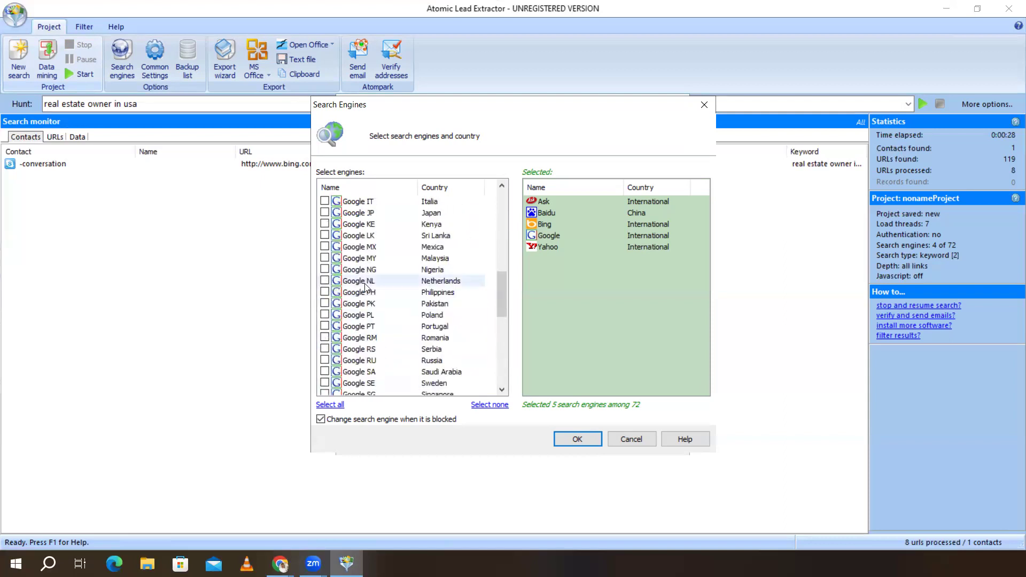
scroll(358, 273, up, 7)
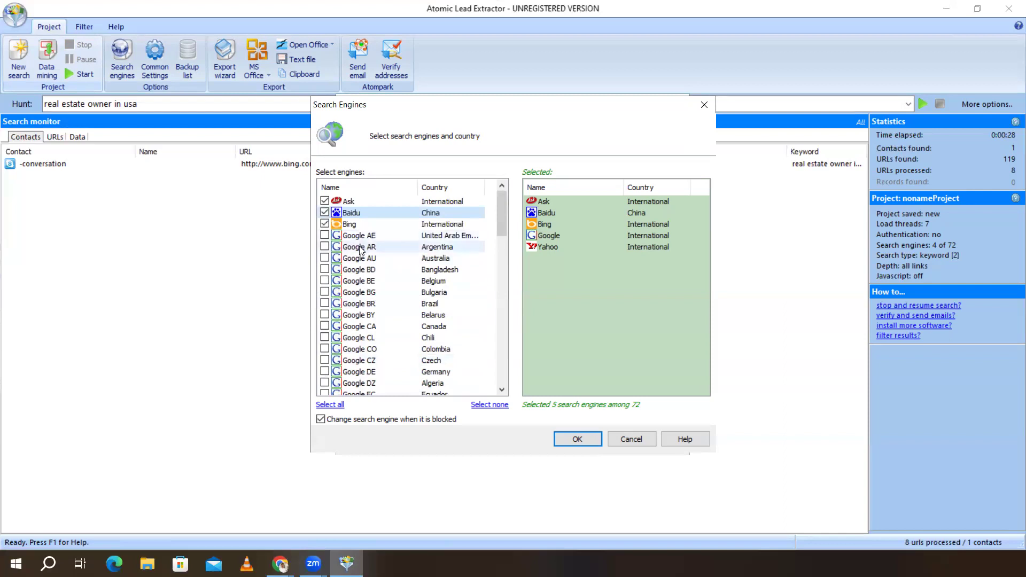
scroll(359, 285, down, 3)
scroll(359, 286, down, 5)
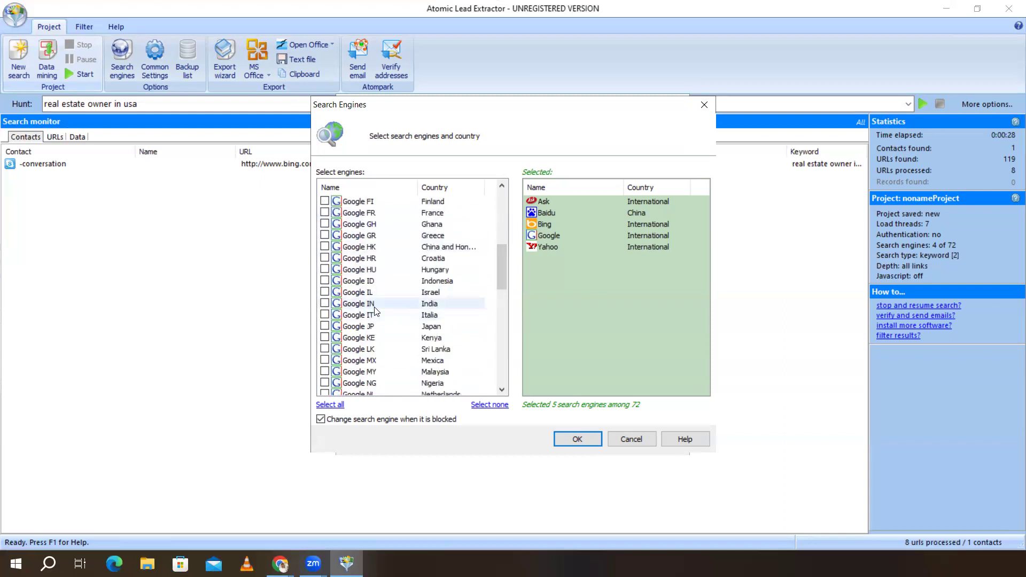
scroll(375, 307, down, 7)
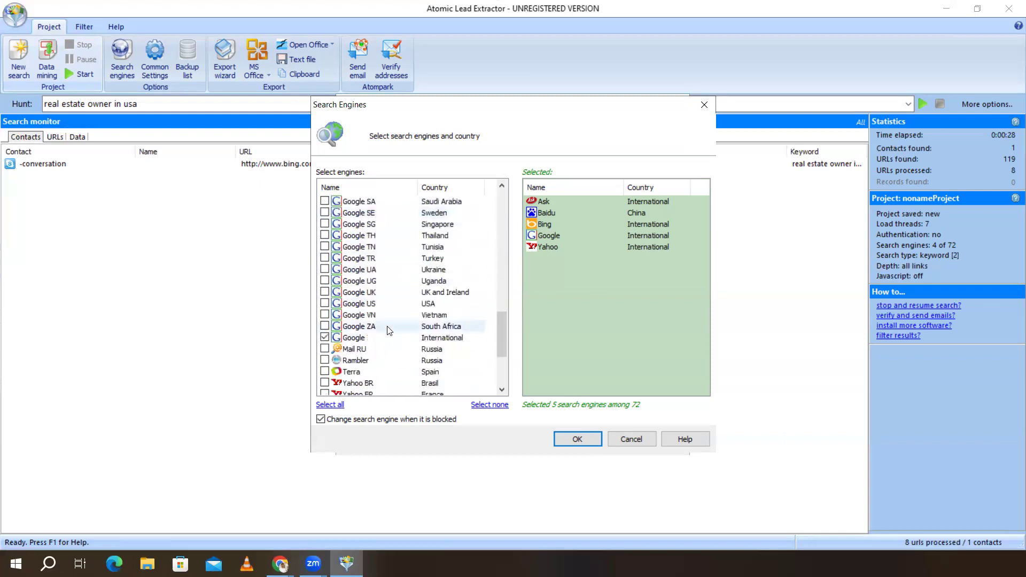
scroll(372, 289, up, 7)
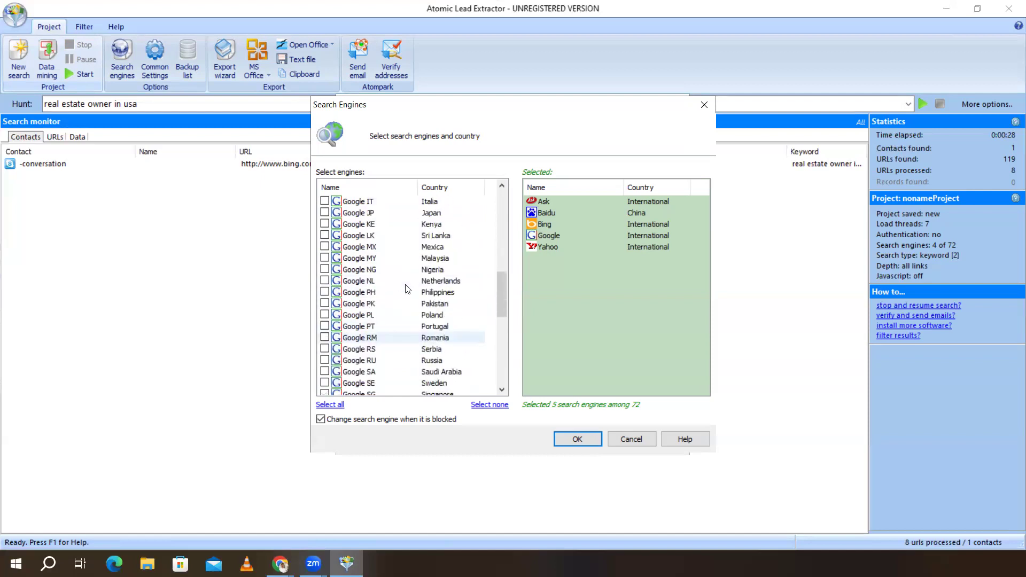
scroll(398, 297, up, 5)
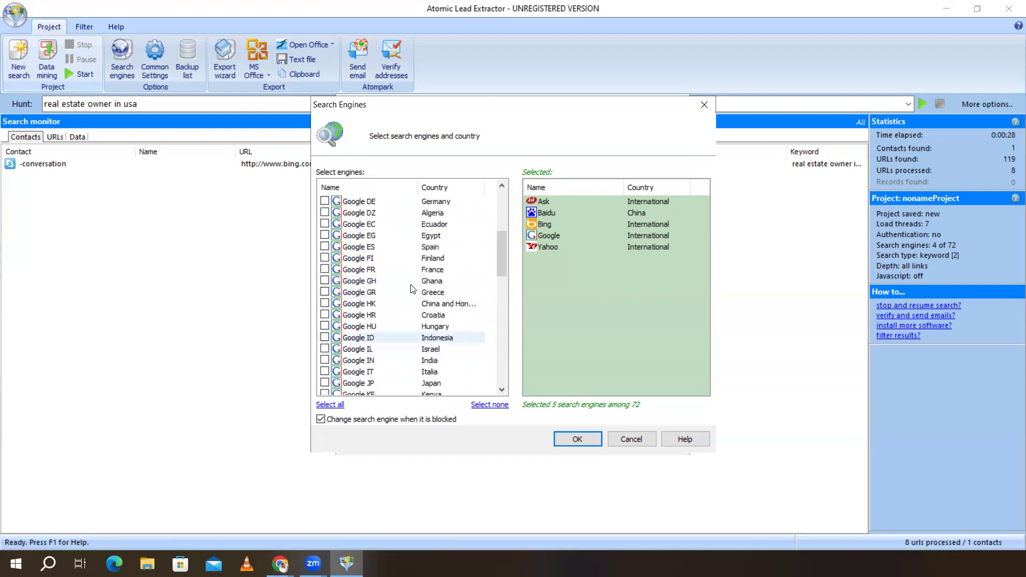
scroll(438, 230, up, 2)
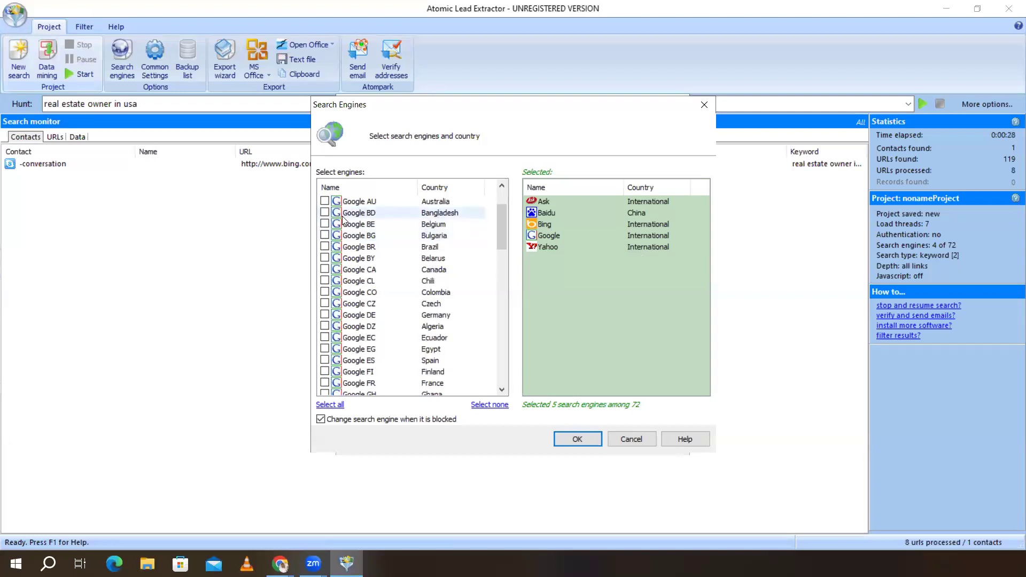
scroll(374, 213, up, 2)
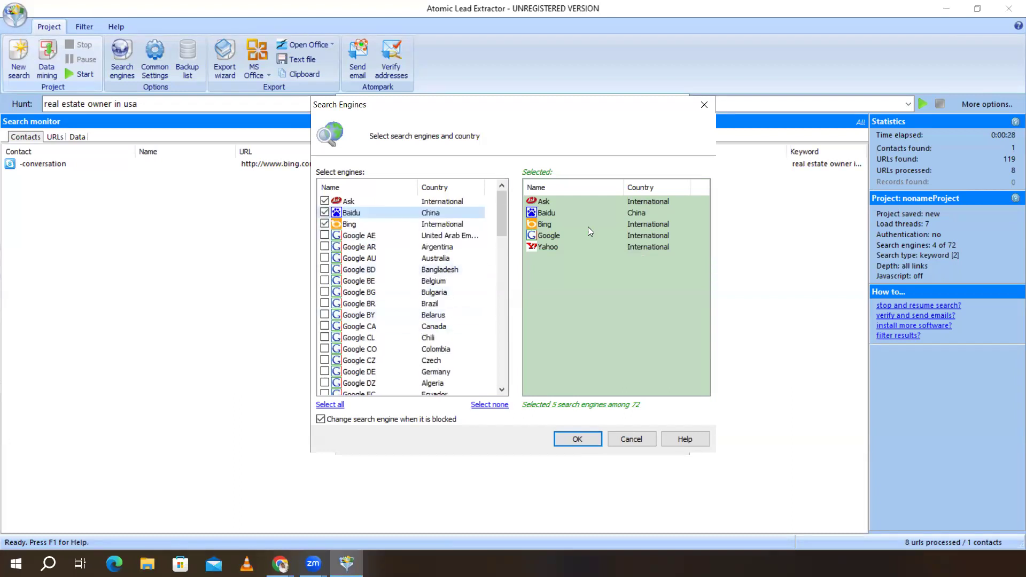
click(592, 246)
click(599, 216)
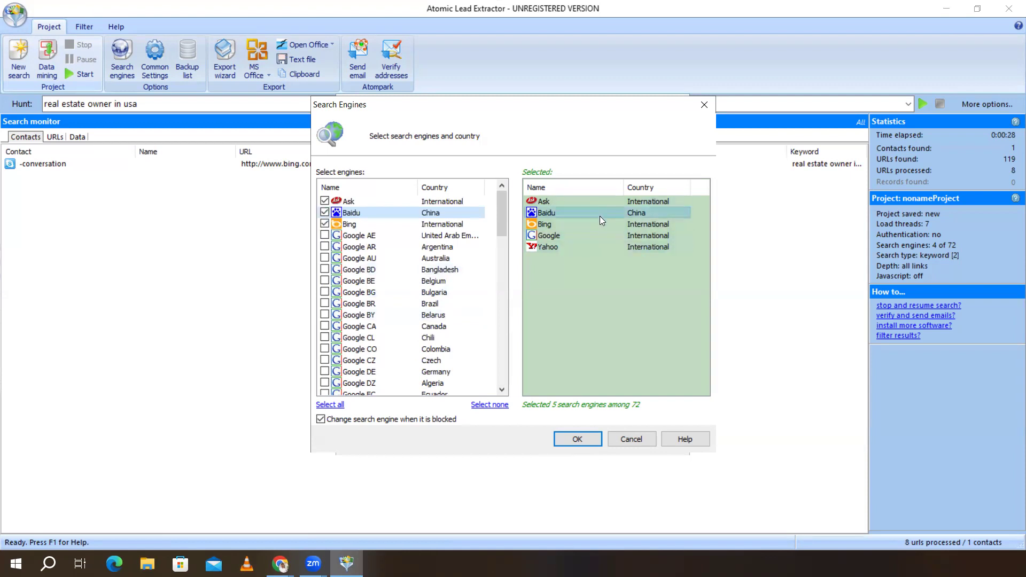
Confirm the search engine selection and start the search with crawl depth All links and the remaining options at their defaults.
click(580, 438)
click(586, 441)
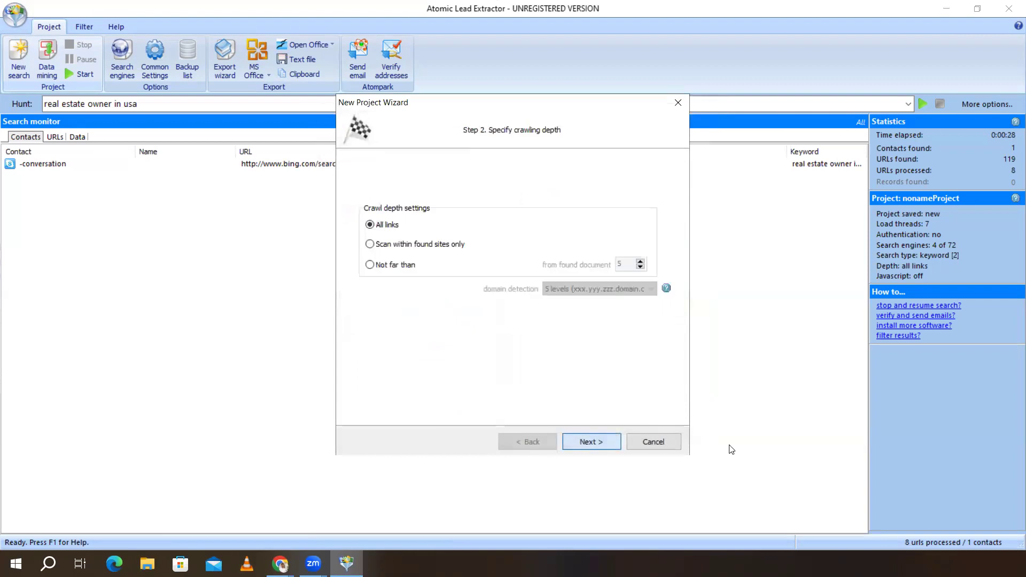
click(601, 445)
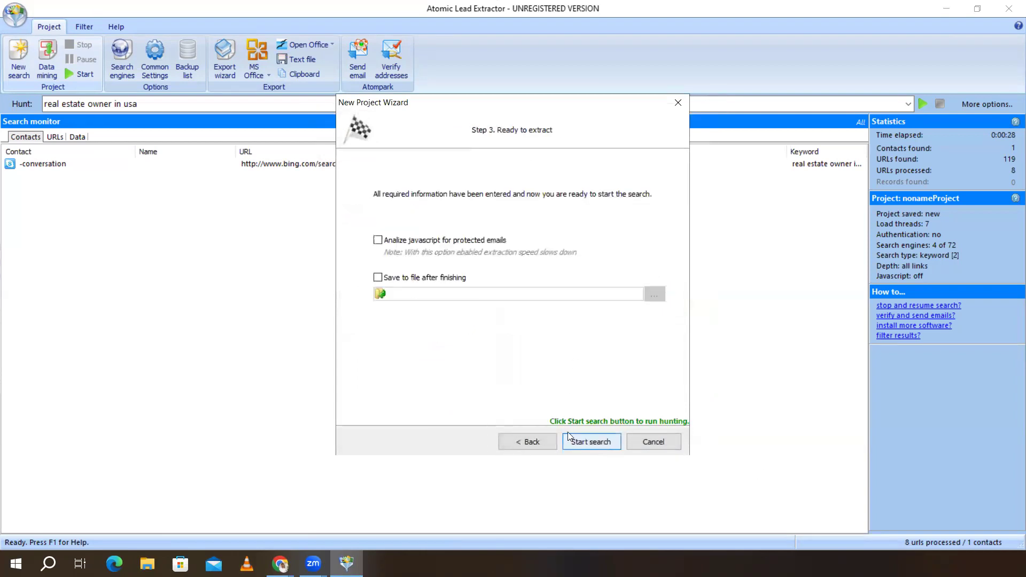
click(598, 440)
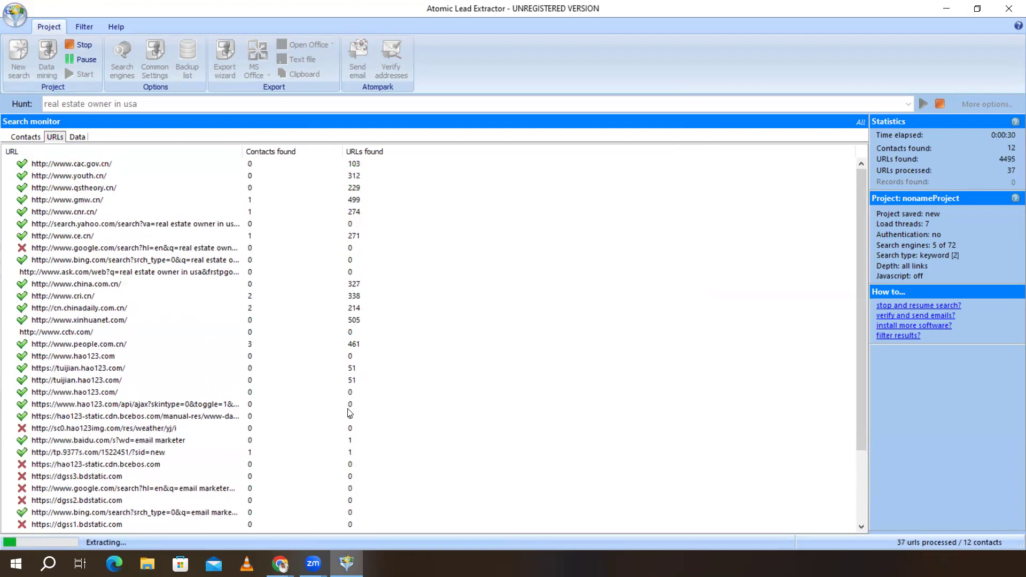
Check the processed URLs and the contacts being collected by the running search.
click(26, 137)
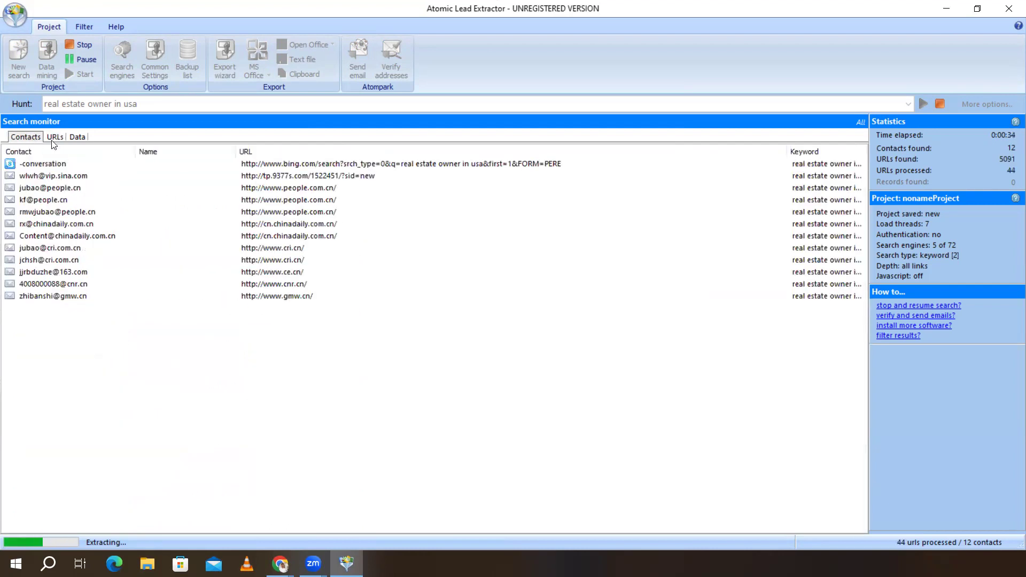
click(54, 138)
scroll(219, 401, down, 4)
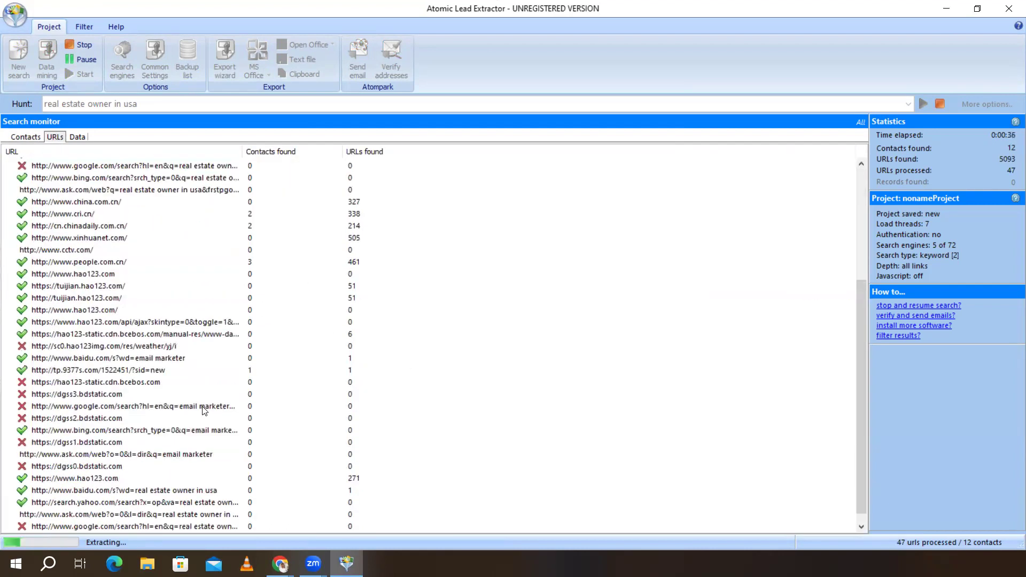
scroll(204, 410, up, 5)
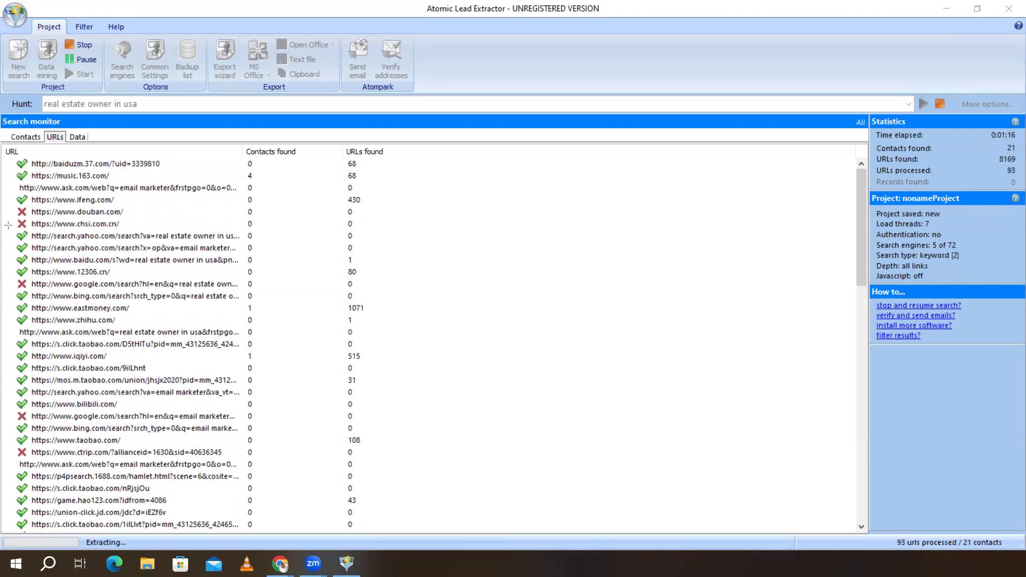
drag(8, 92, 445, 113)
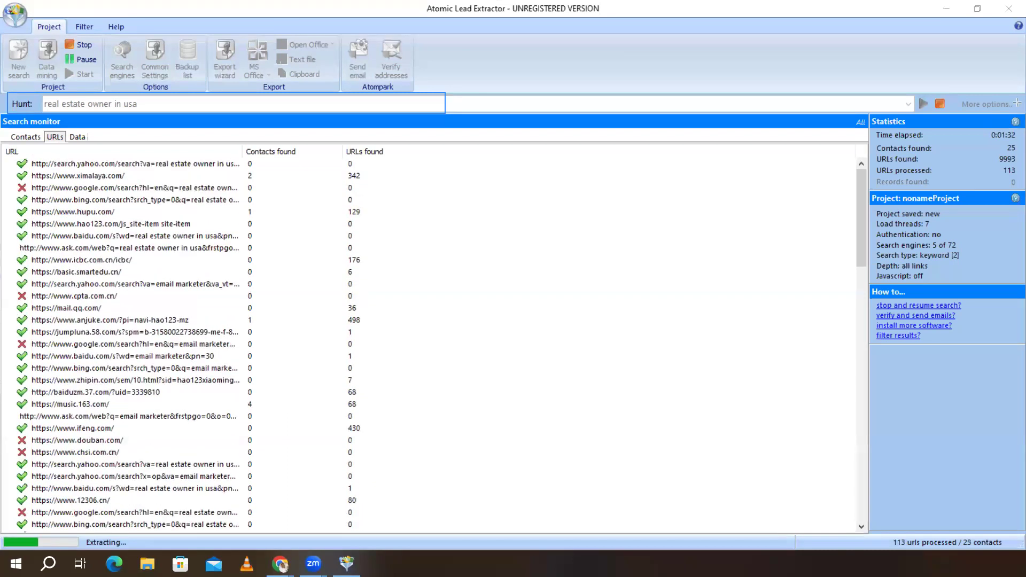
mouse_move(906, 79)
mouse_down()
mouse_move(956, 121)
mouse_move(930, 114)
mouse_up()
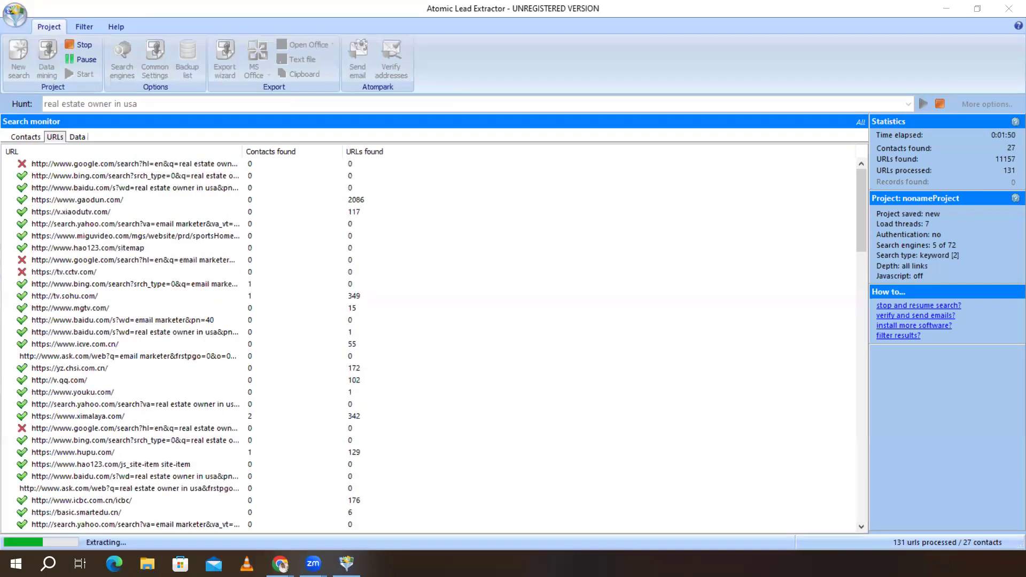
click(26, 137)
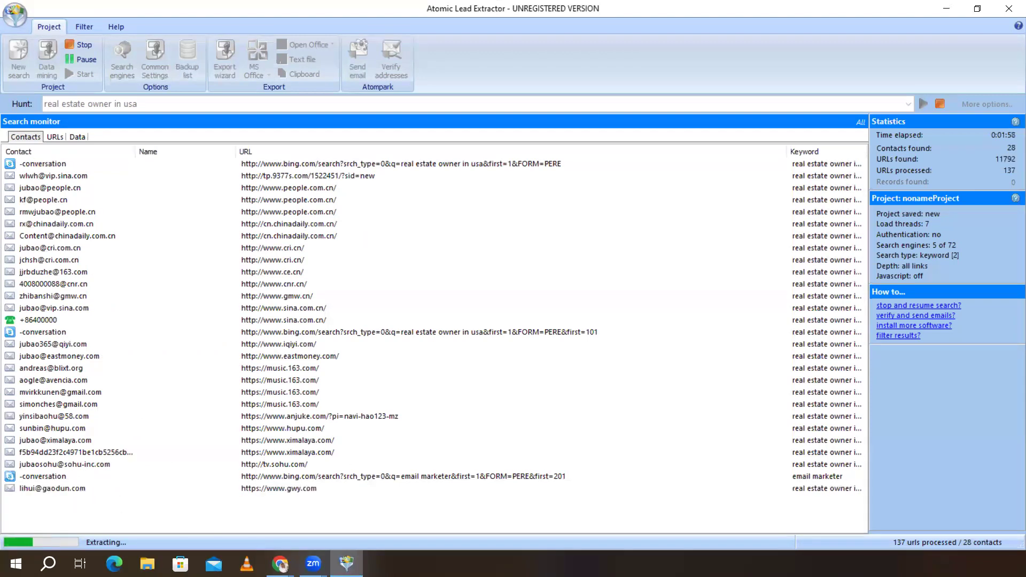
Switch to Snipping Tool and capture the collected contacts column, retaking the snip to include the column from its first entry.
key(alt+Tab)
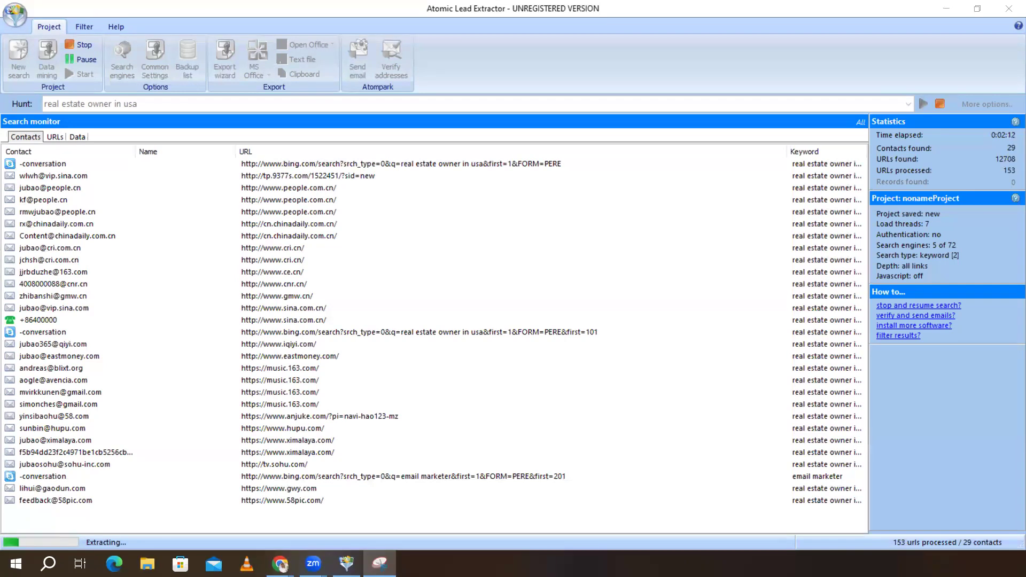
click(622, 225)
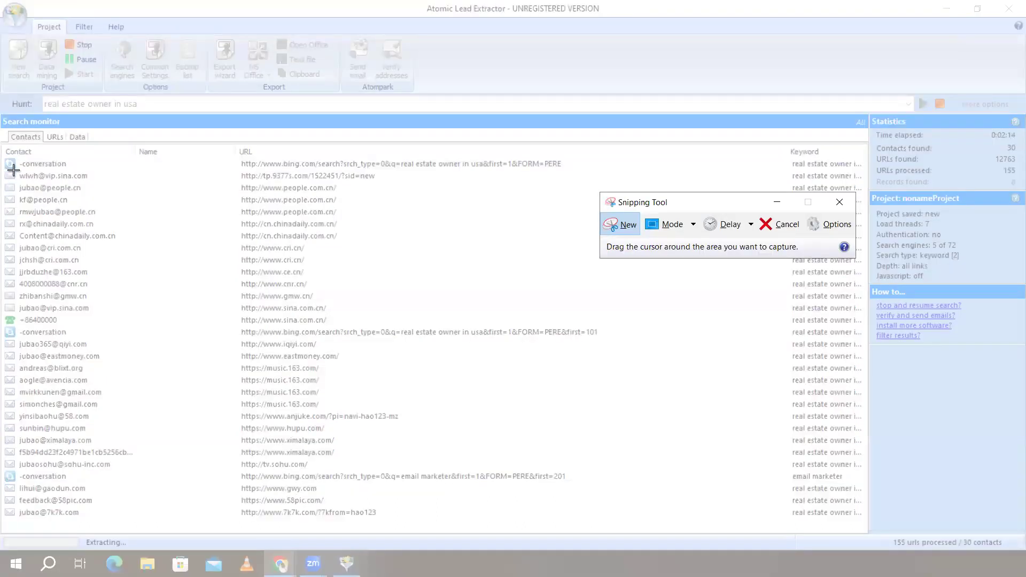
drag(14, 171, 184, 523)
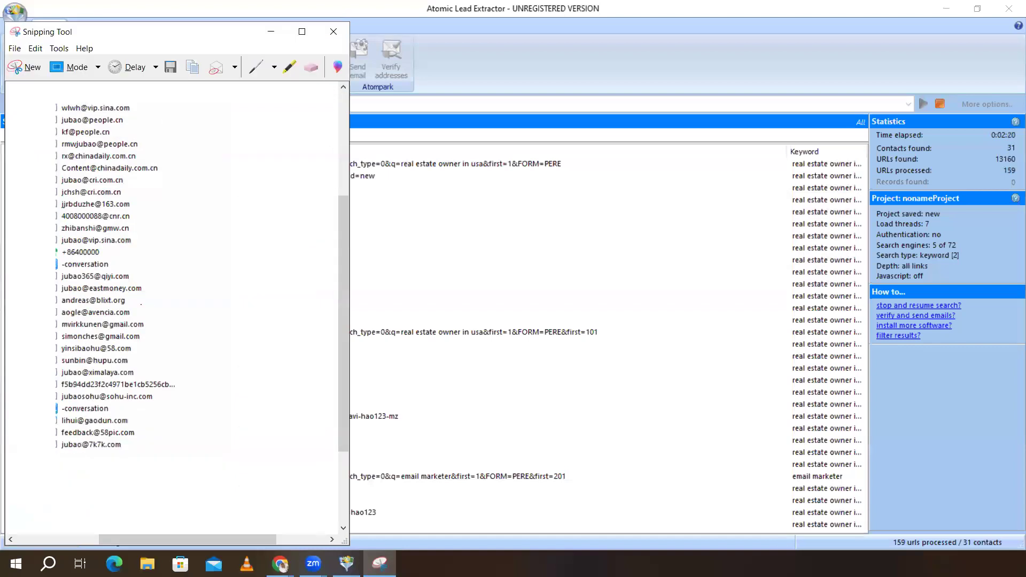
click(28, 68)
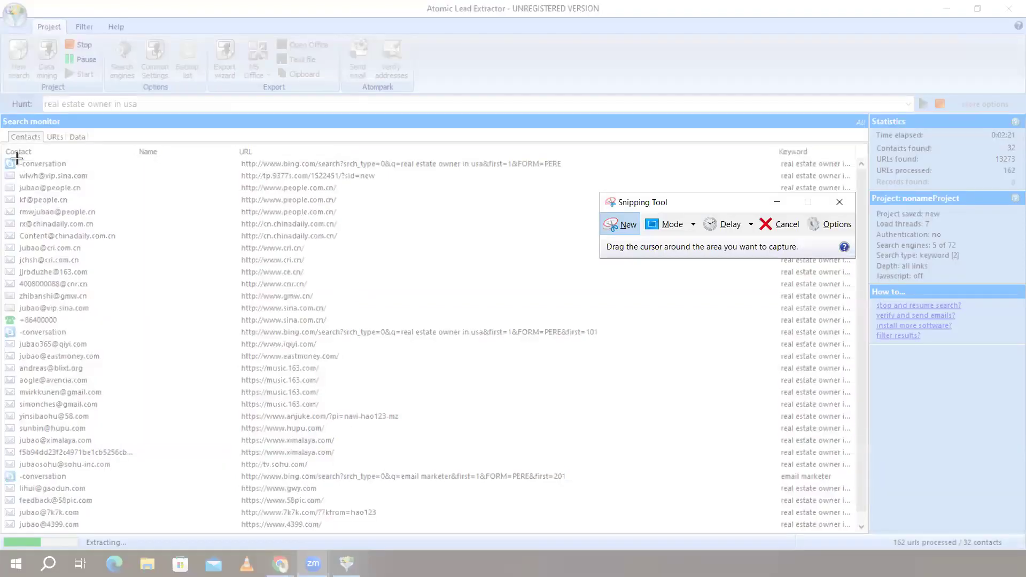
drag(16, 159, 149, 531)
Save the snip of the contacts as a PNG named "lead atomic" in Downloads and minimize Snipping Tool.
right_click(128, 297)
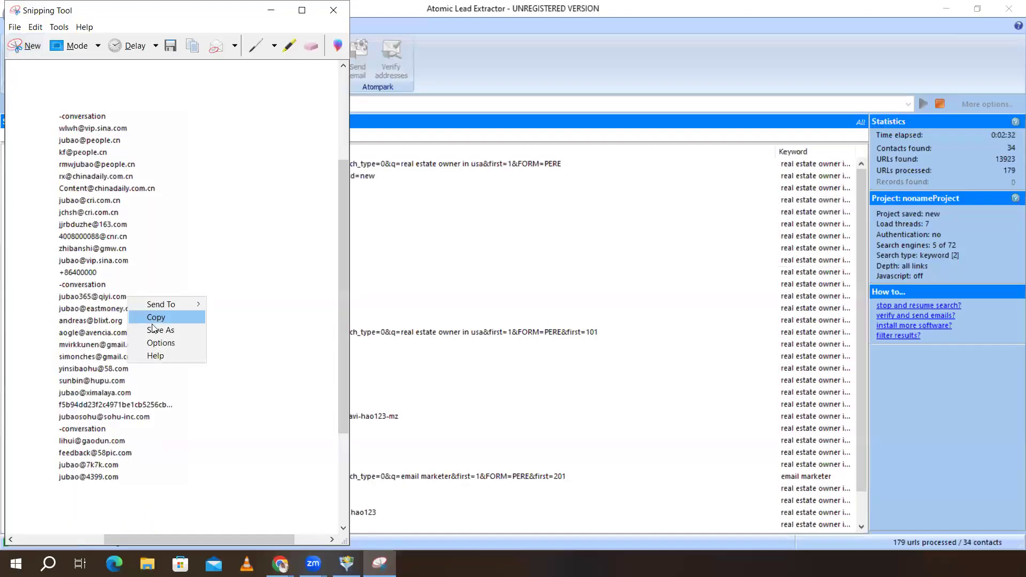
click(153, 328)
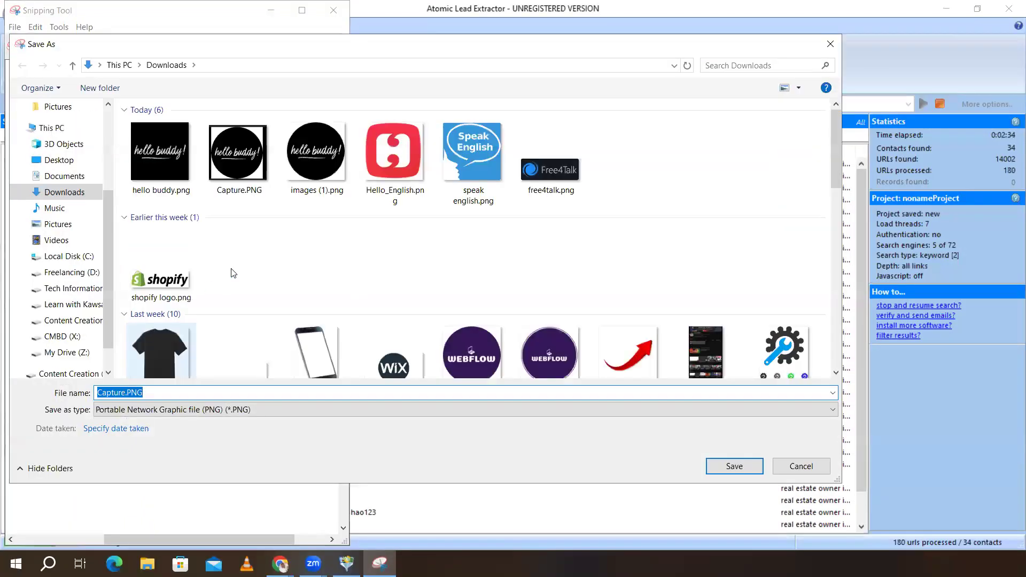
click(284, 255)
click(174, 394)
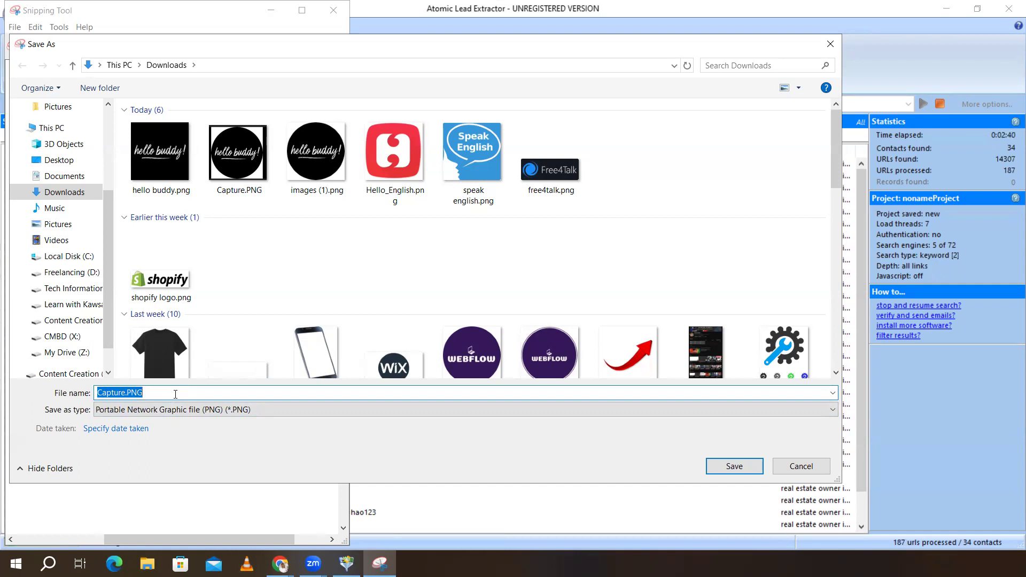
text(lead)
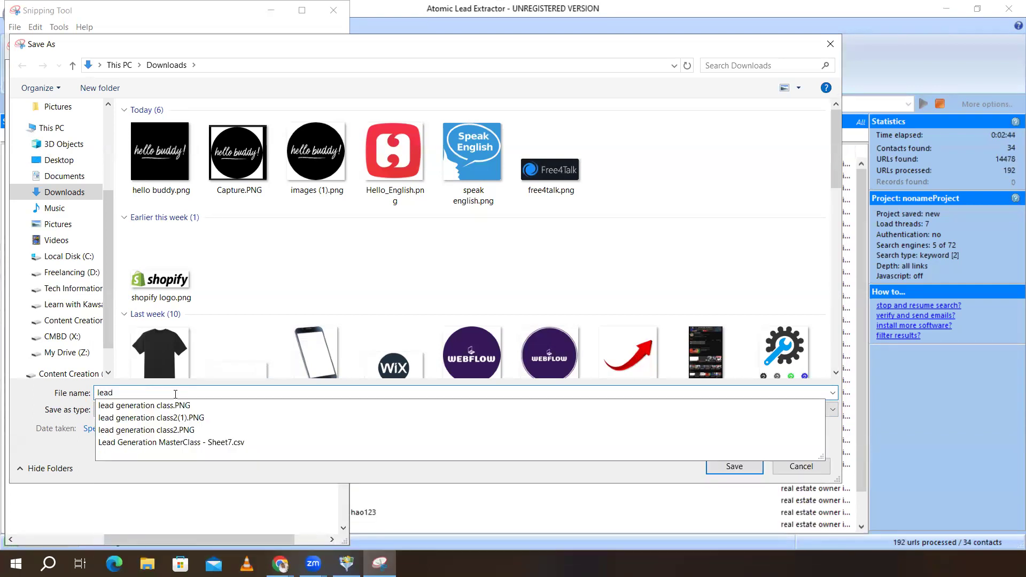
text( 252)
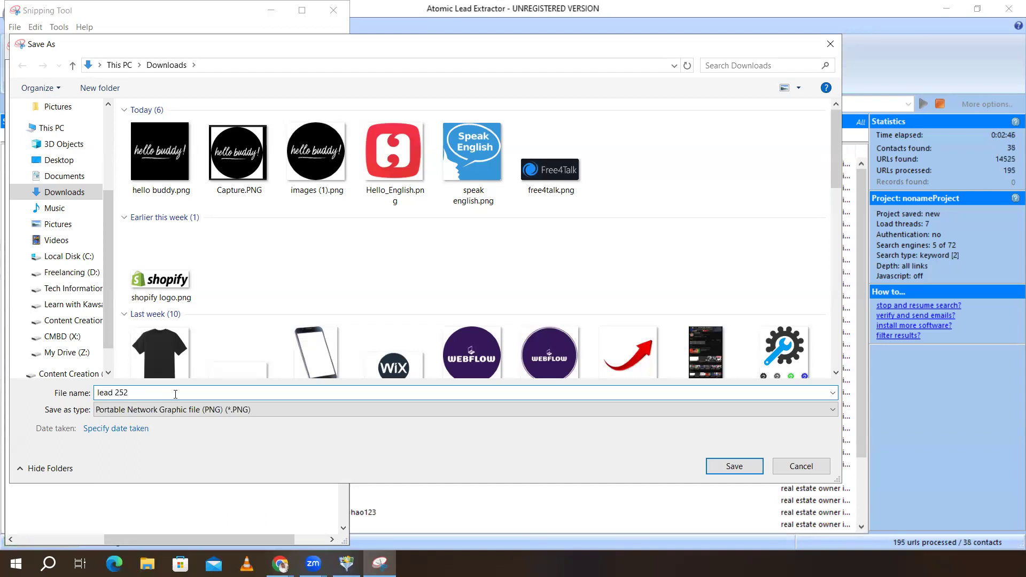
text( atomic)
click(517, 218)
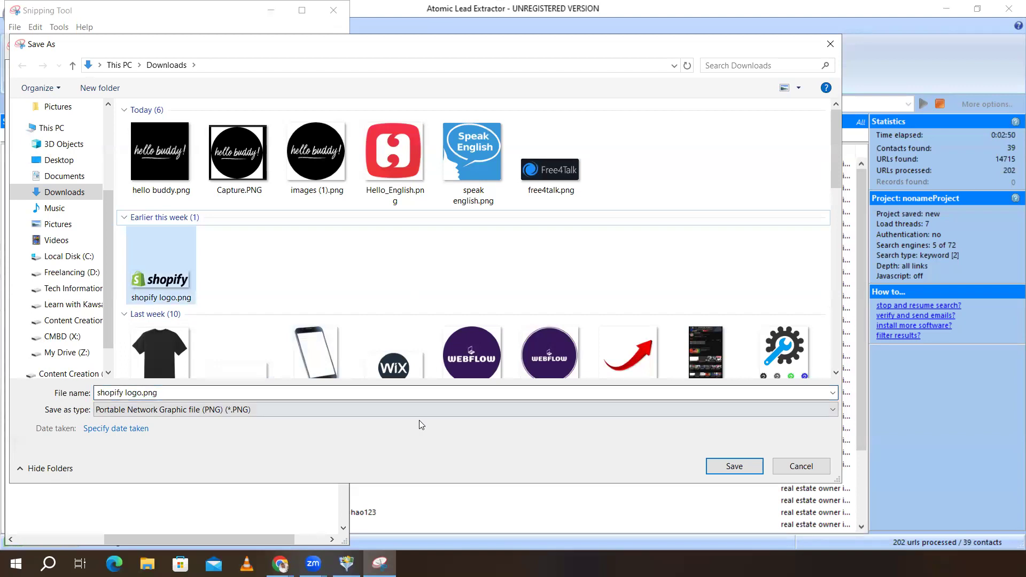
click(192, 391)
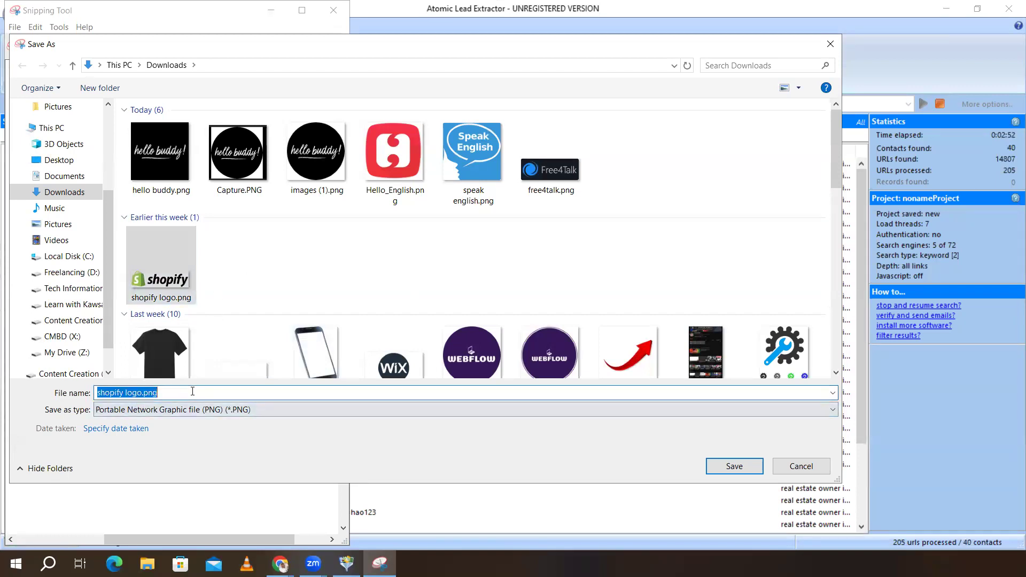
text(lead atomic)
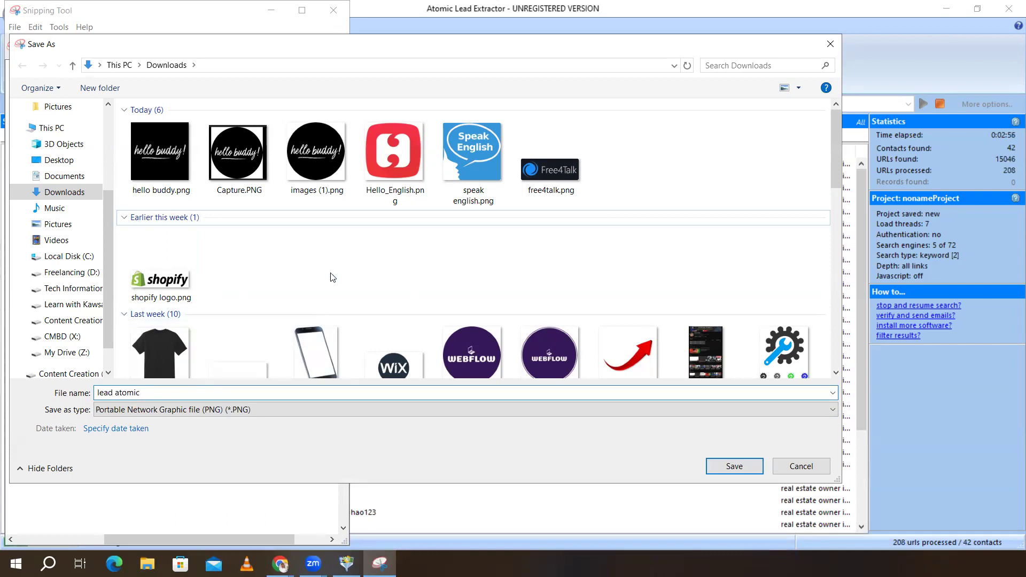
click(723, 467)
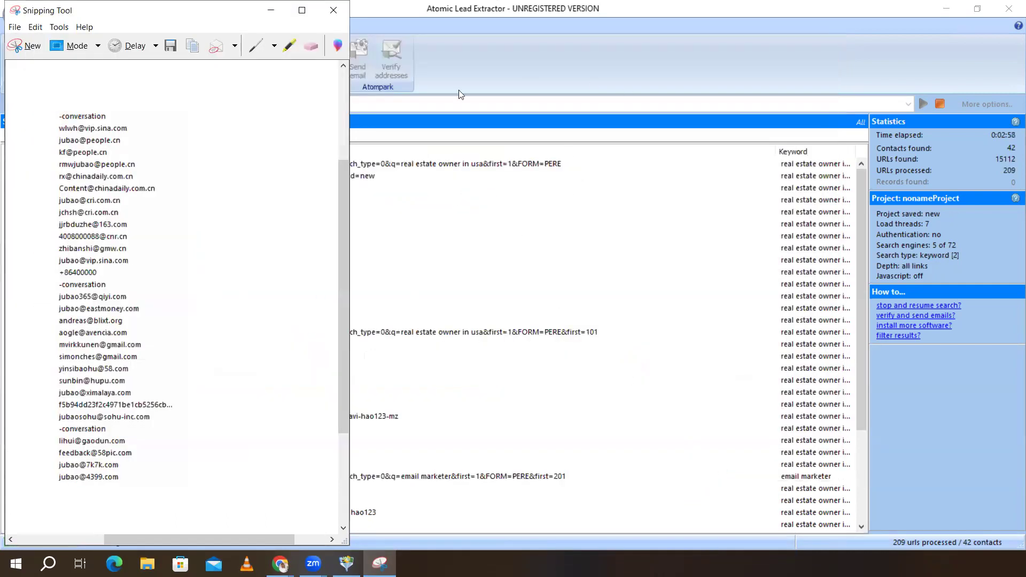
click(275, 13)
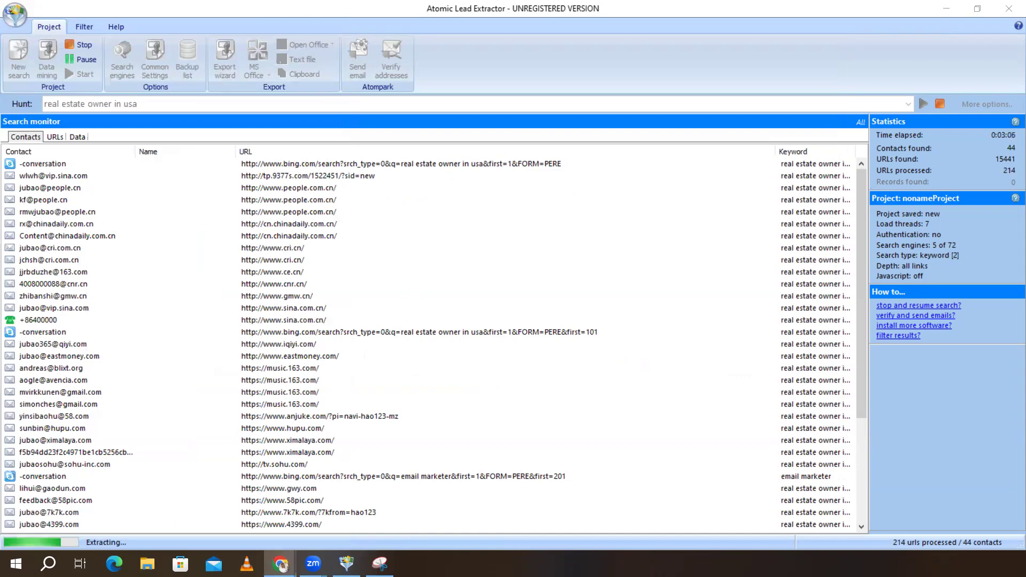
Switch to the Google Sheets notes in Chrome and open the linked smallseotools.com image-to-text converter.
click(280, 563)
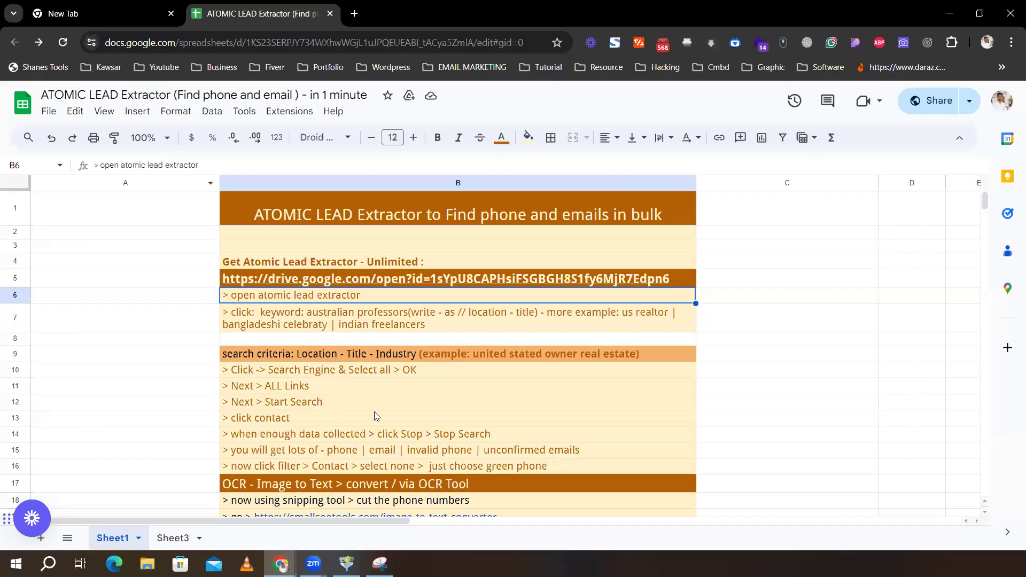
scroll(375, 415, down, 2)
mouse_move(375, 415)
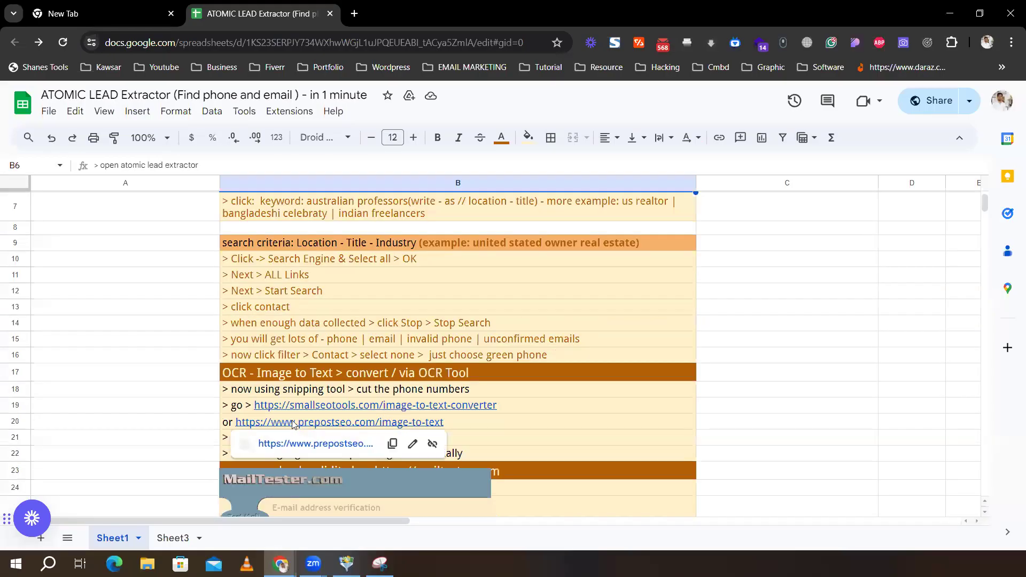
click(422, 411)
click(321, 426)
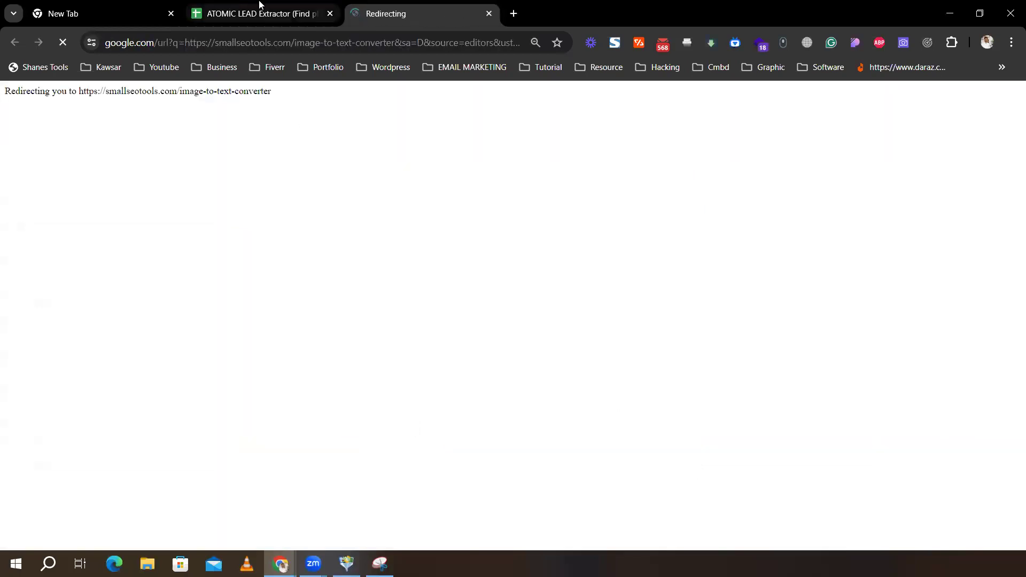
click(230, 12)
scroll(534, 395, down, 2)
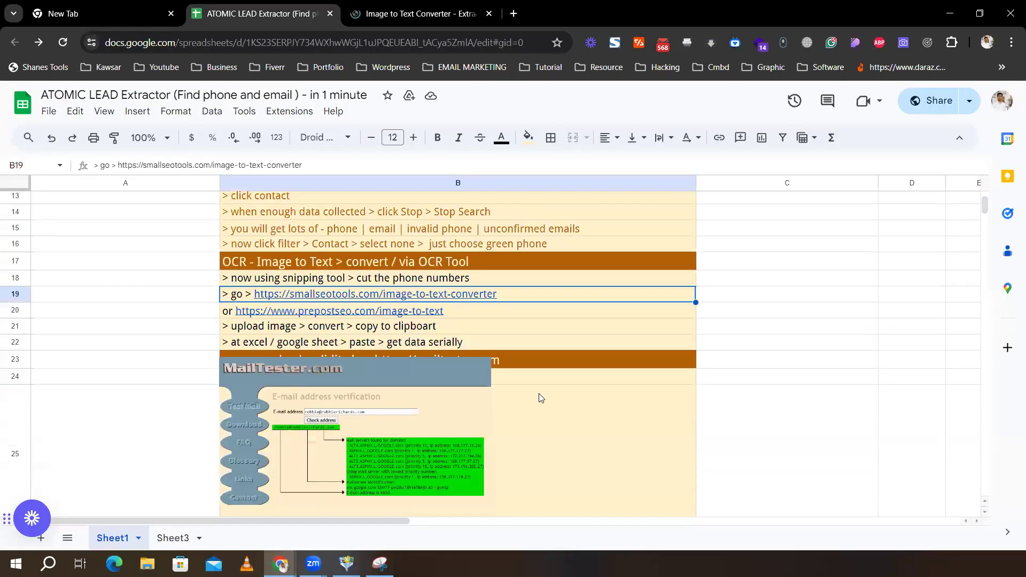
key(ctrl+Tab)
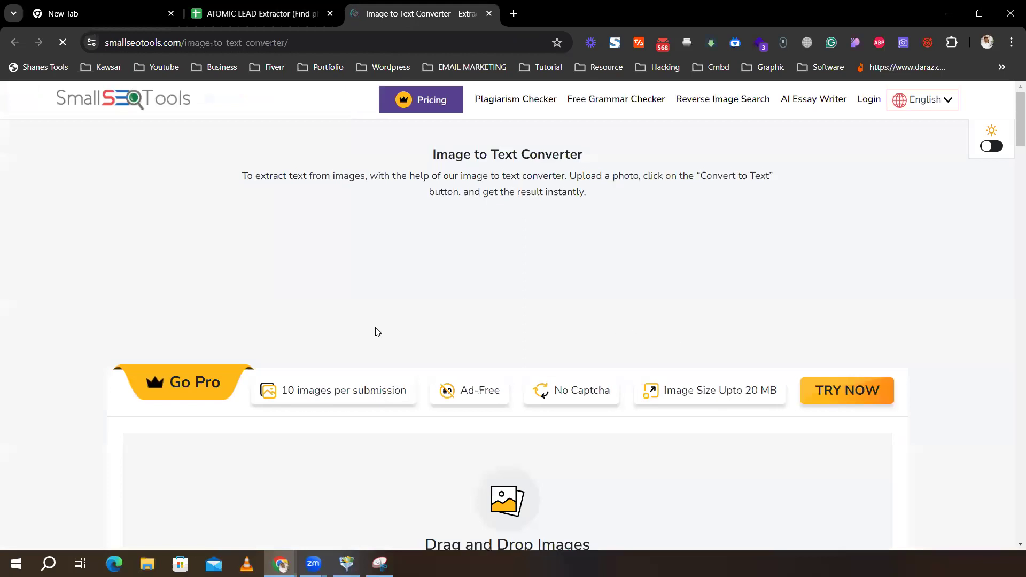
Try to upload lead atomic.PNG from Downloads to the SmallSEOTools converter, and close that page.
scroll(345, 347, down, 5)
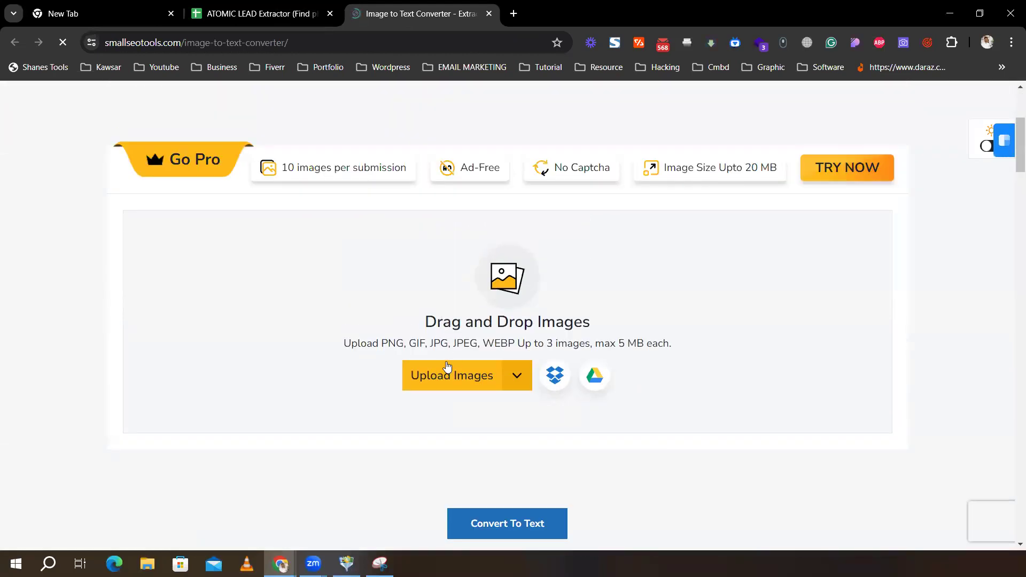
click(431, 366)
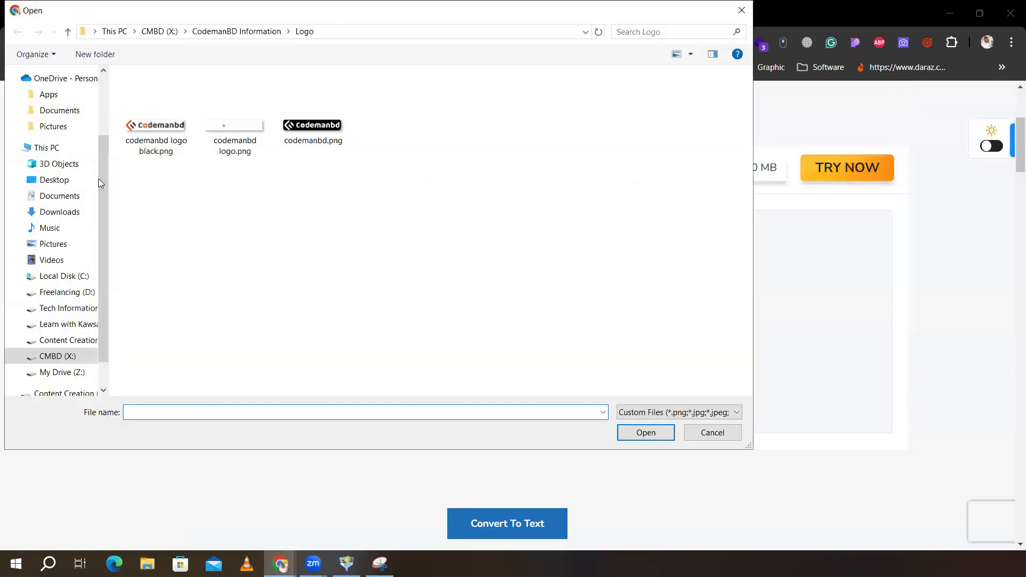
scroll(62, 125, up, 2)
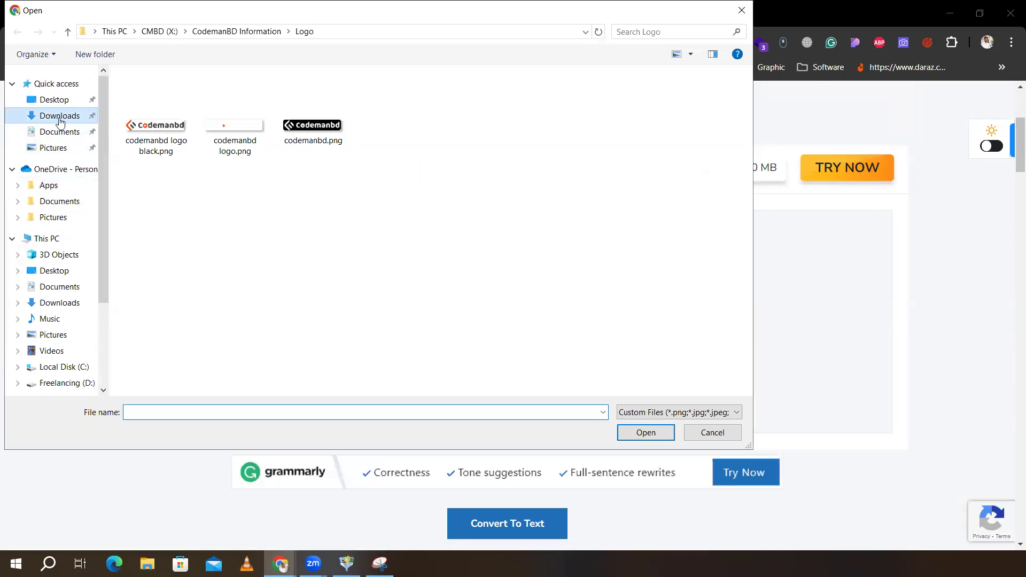
click(57, 115)
click(156, 136)
click(646, 432)
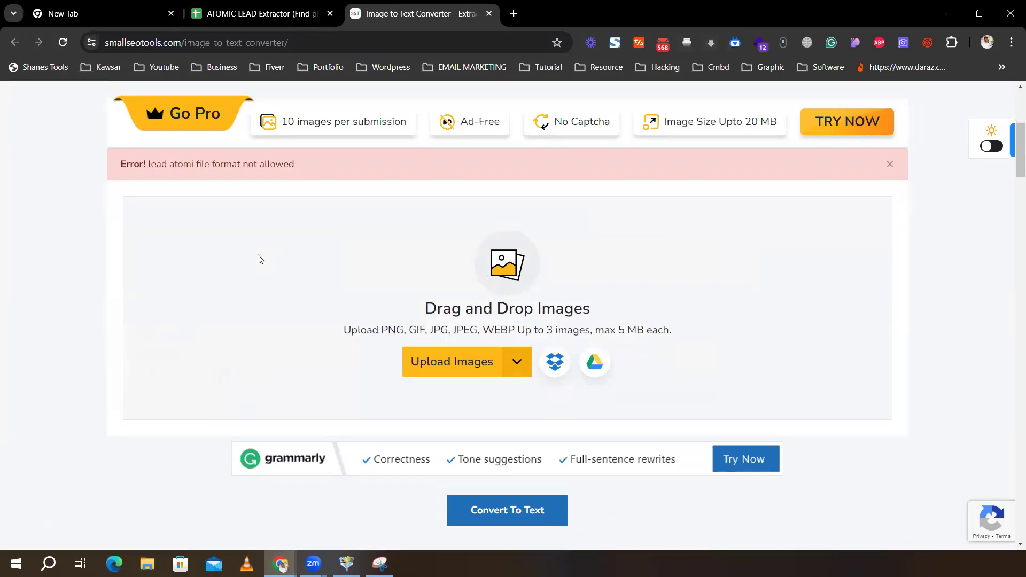
scroll(499, 366, down, 2)
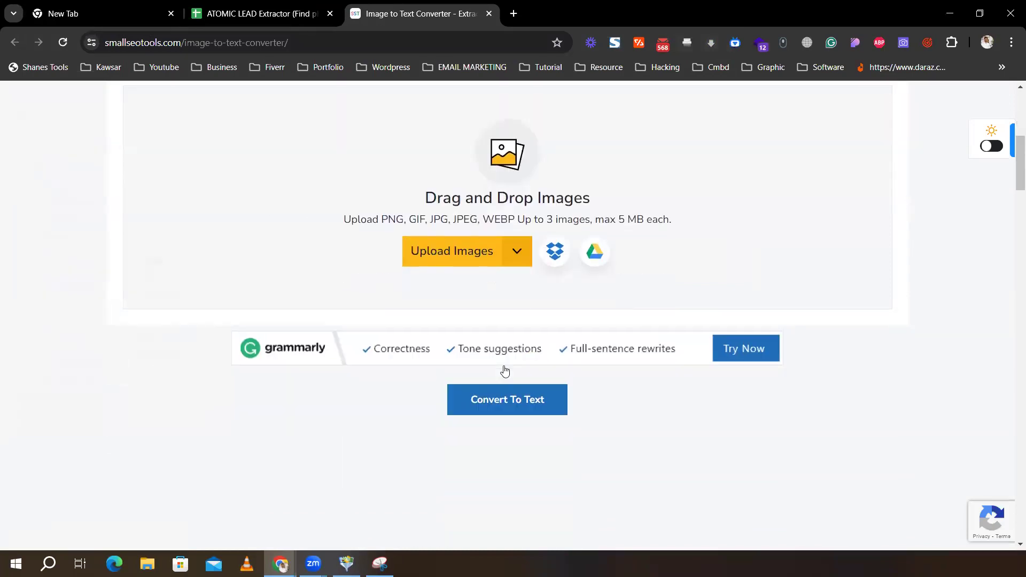
scroll(504, 371, up, 7)
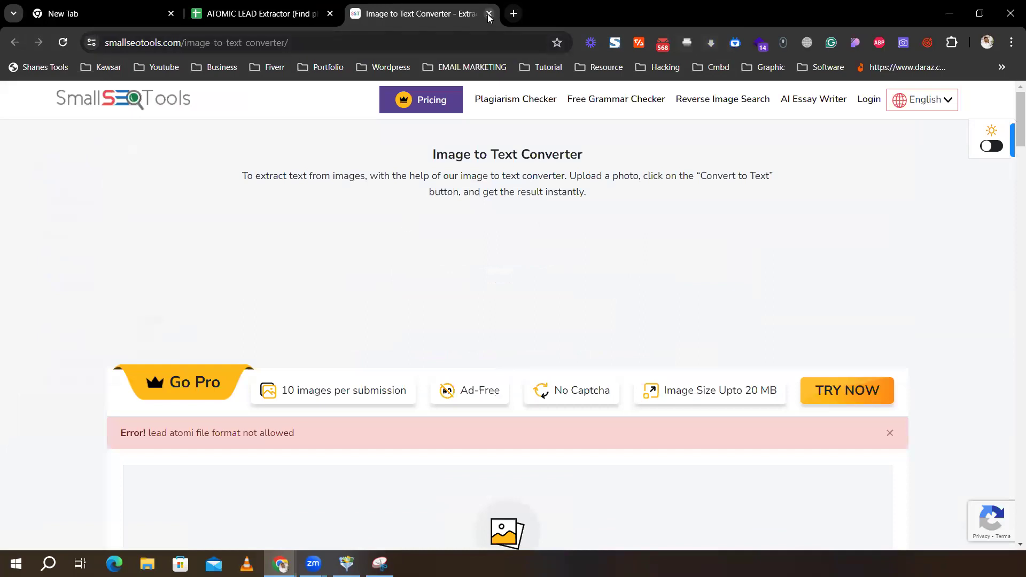
click(489, 14)
Open imagetotext.io in a new browser tab and upload lead atomic.PNG from Downloads.
click(354, 14)
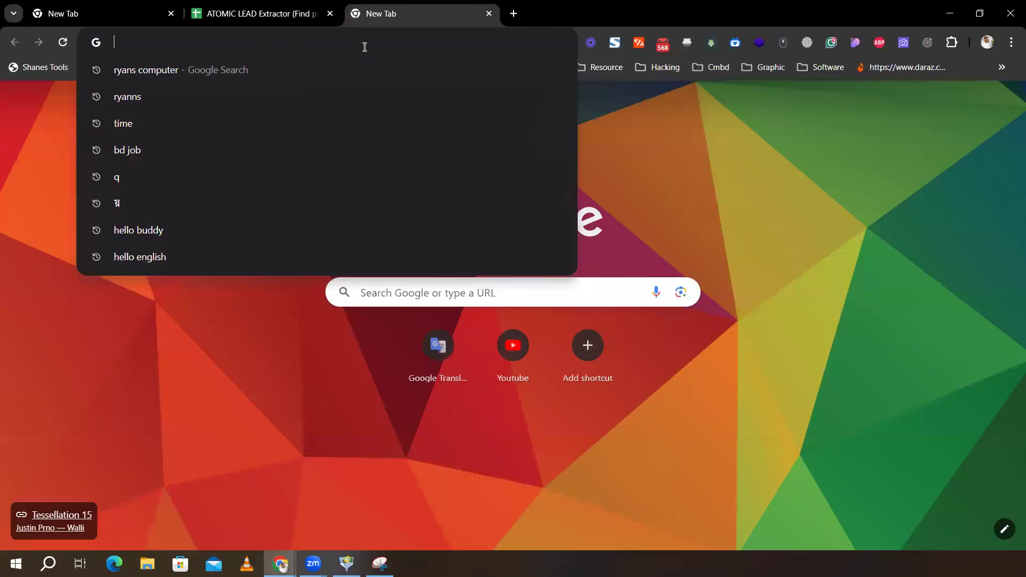
text(imagetotext.io)
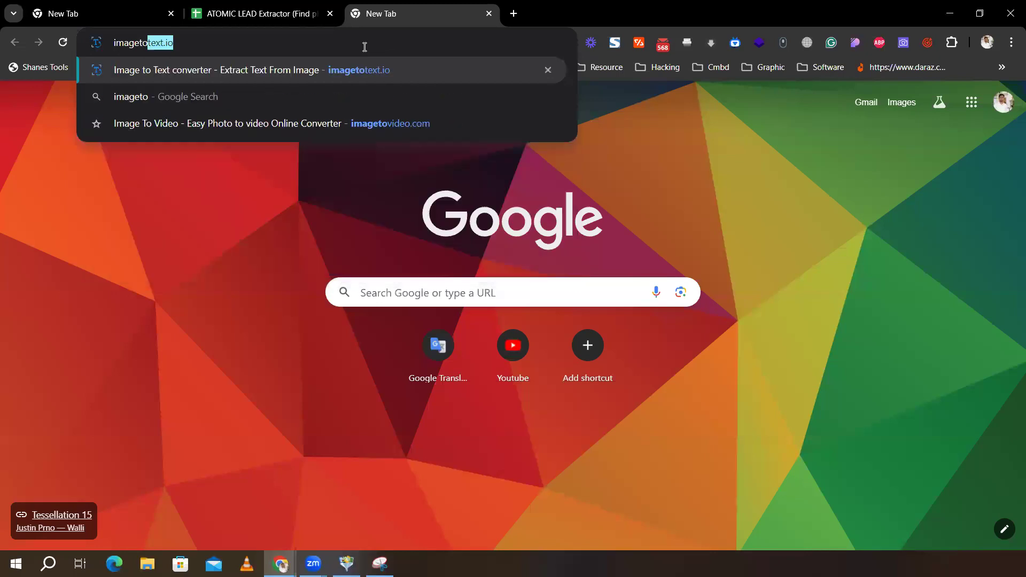
key(Return)
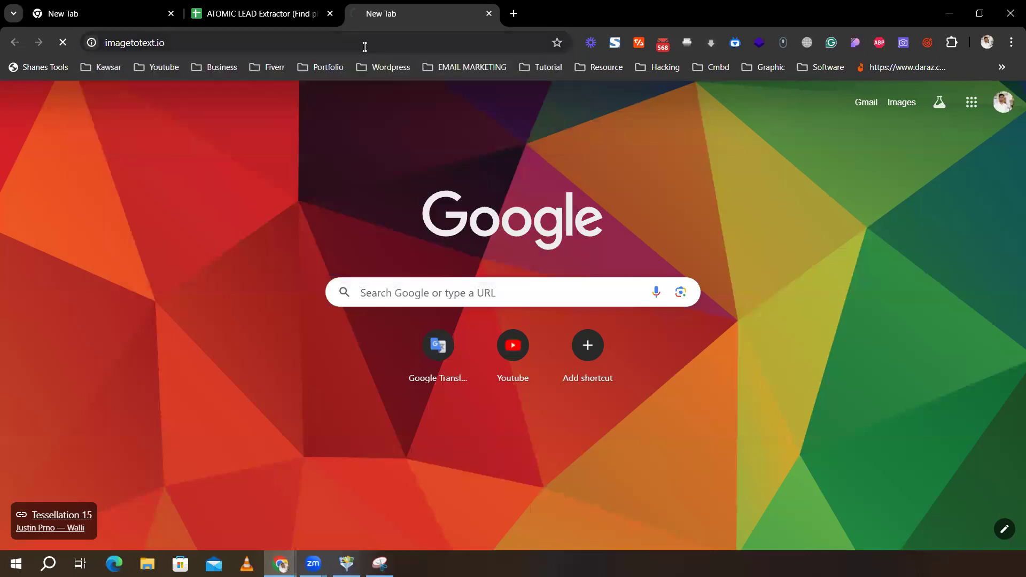
scroll(398, 350, down, 2)
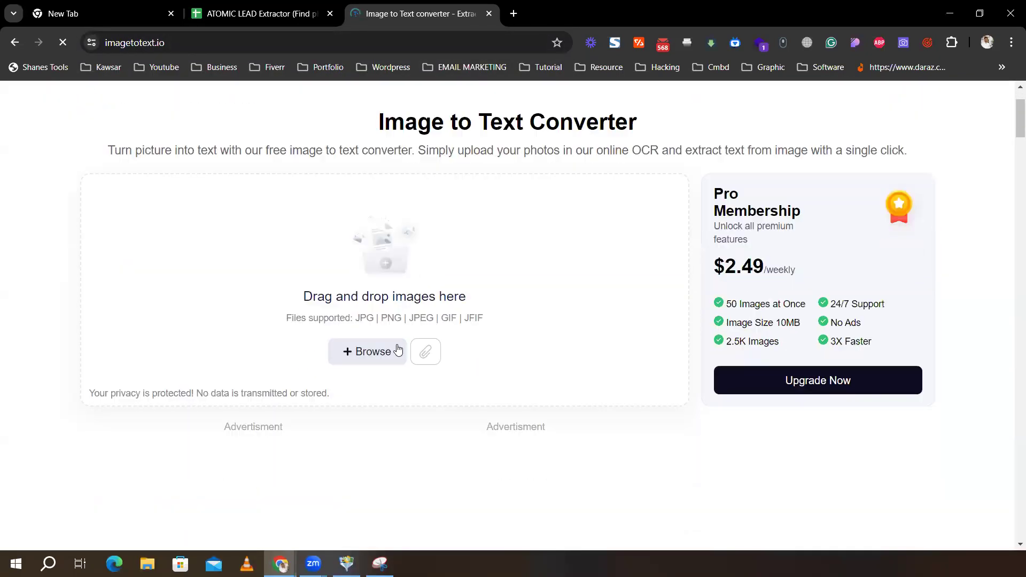
click(355, 342)
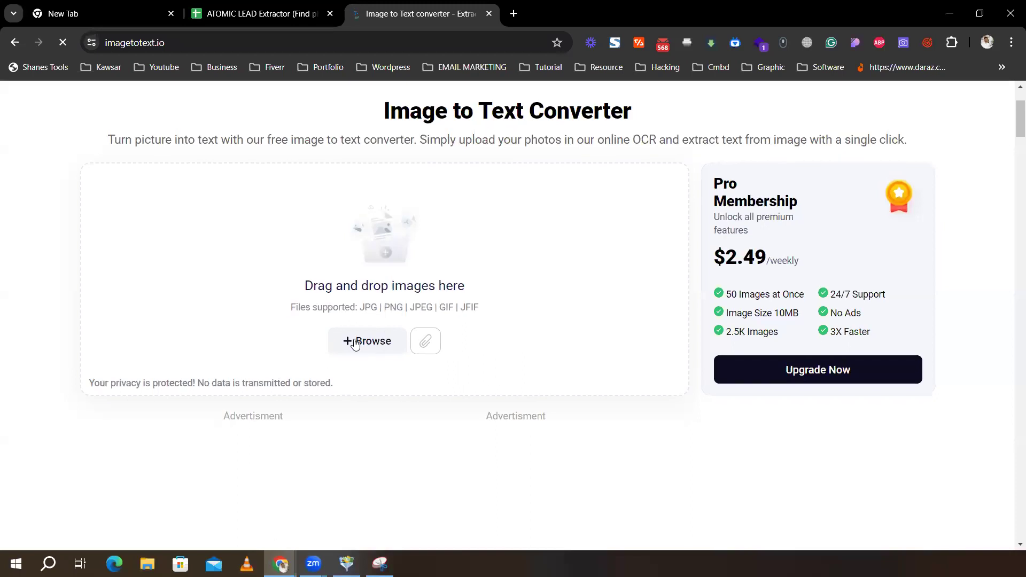
click(154, 118)
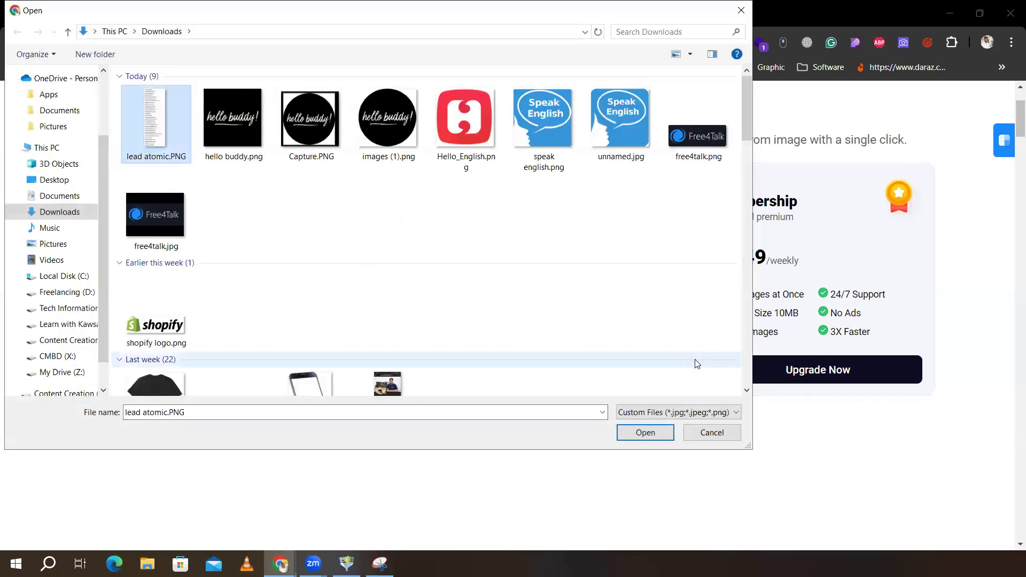
click(645, 432)
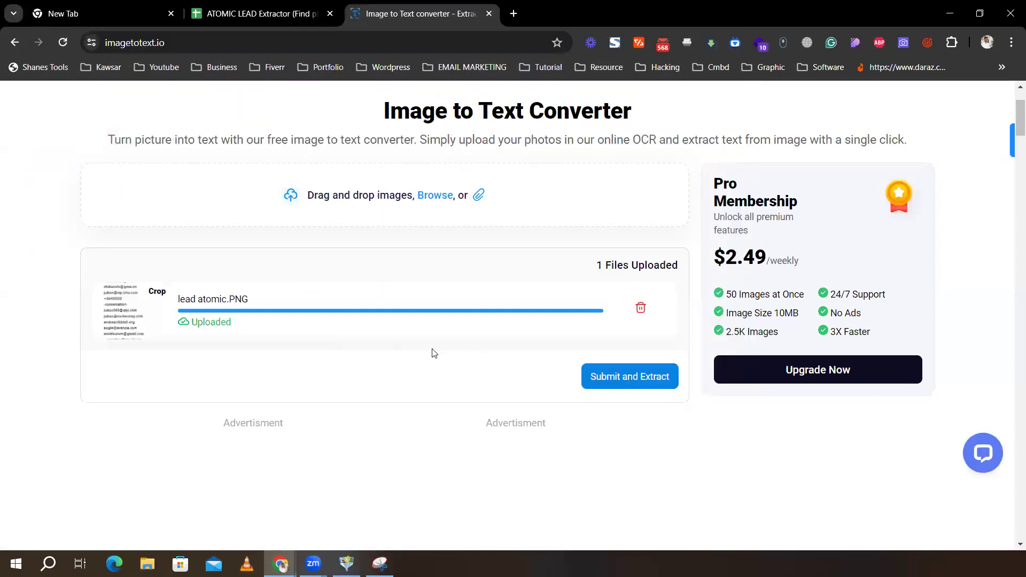
Extract the text from the uploaded image and copy the converted contact list.
scroll(324, 312, down, 2)
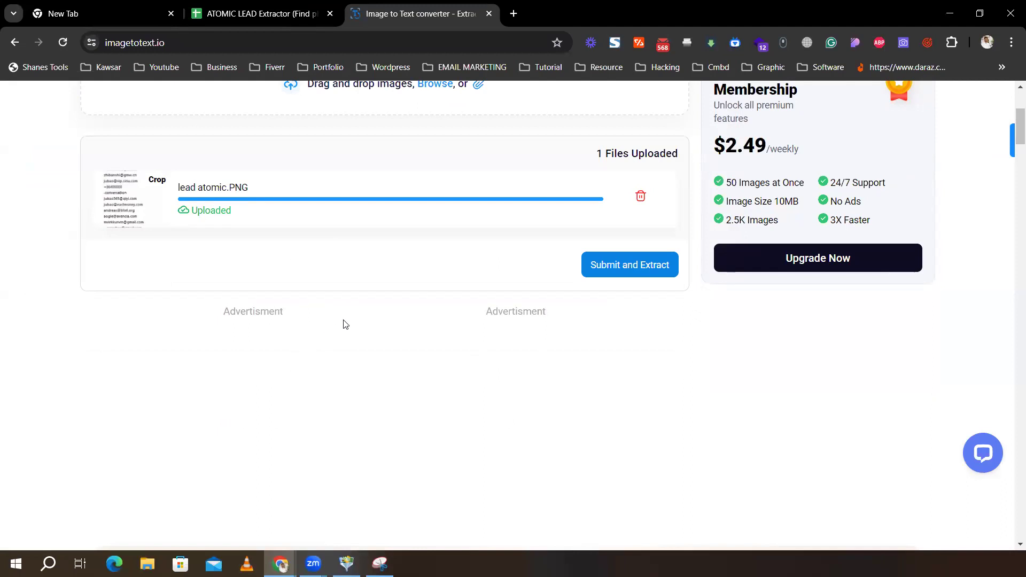
click(638, 270)
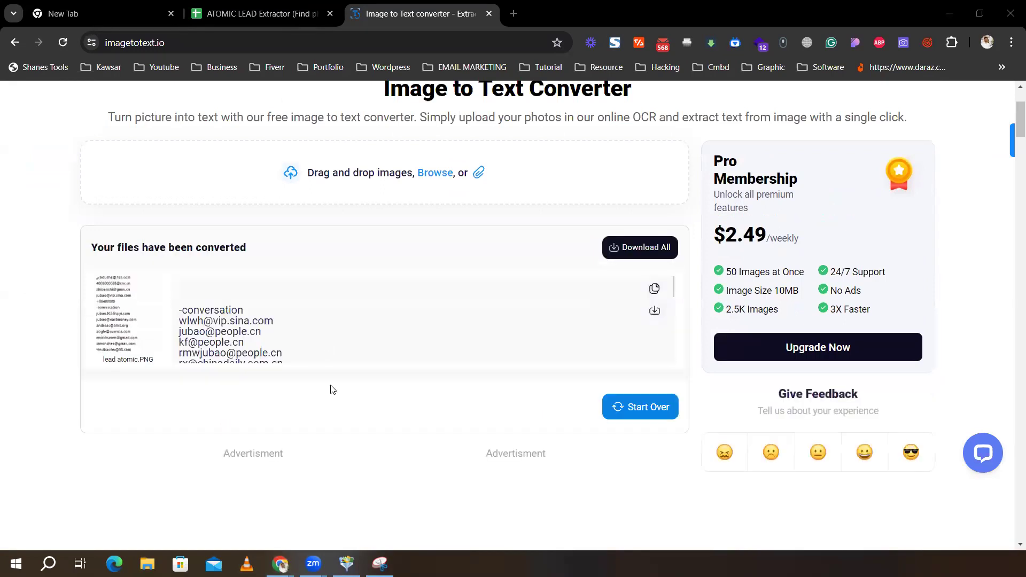
scroll(454, 337, down, 10)
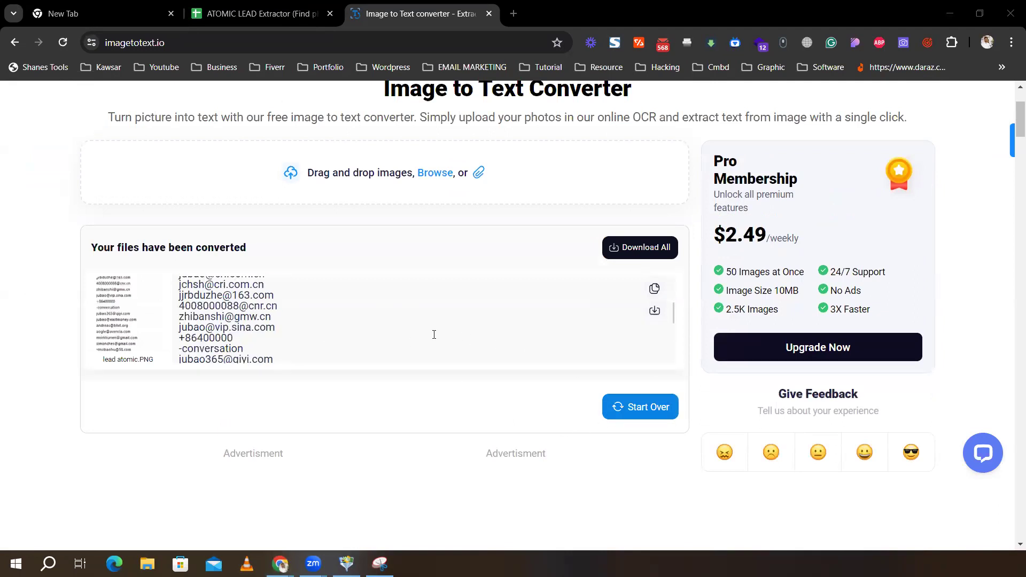
click(655, 289)
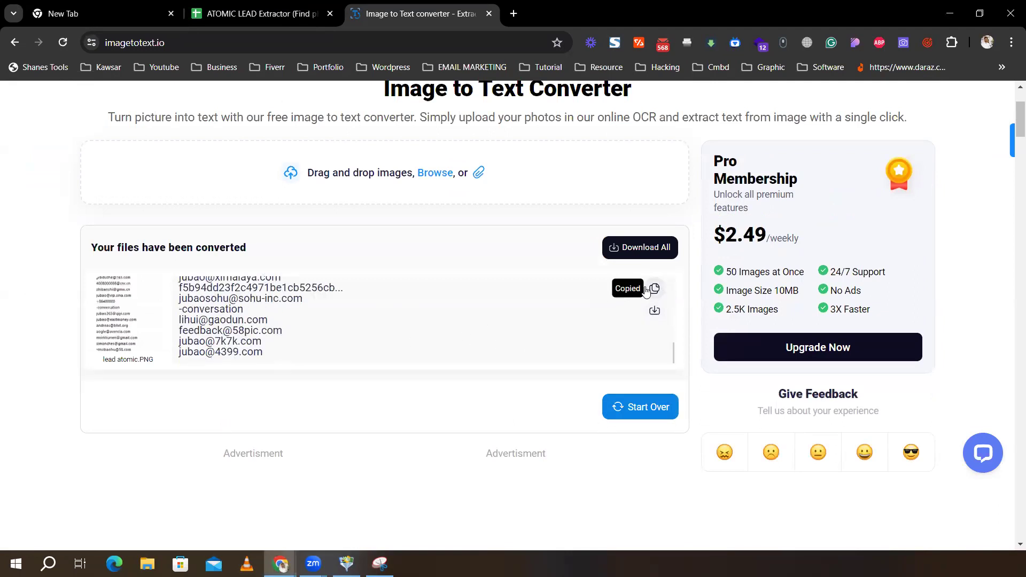
Return to the Google Sheets notes and paste the copied contacts into column A below the existing email list.
click(287, 8)
scroll(427, 380, down, 3)
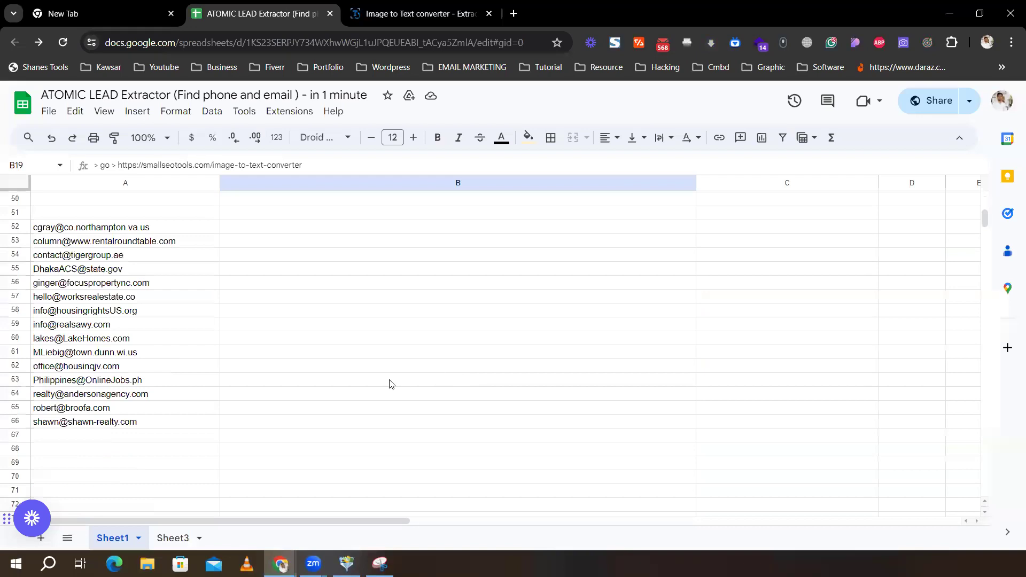
scroll(222, 427, down, 2)
scroll(193, 368, down, 5)
click(125, 272)
key(ctrl+v)
click(326, 334)
Clear the phone number entry in cell A94 of the pasted contacts.
scroll(204, 335, down, 3)
scroll(205, 335, down, 3)
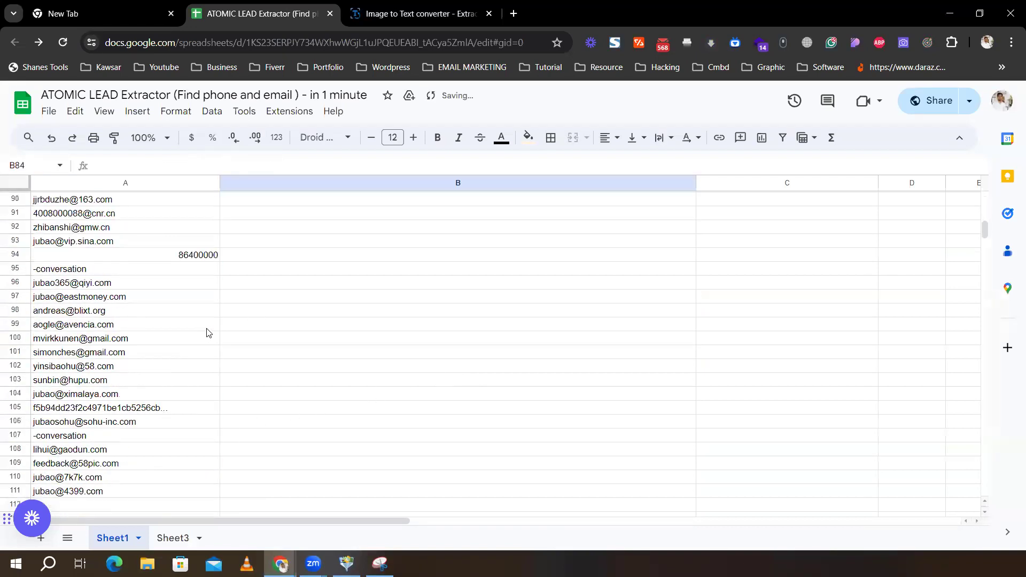
click(191, 261)
key(Delete)
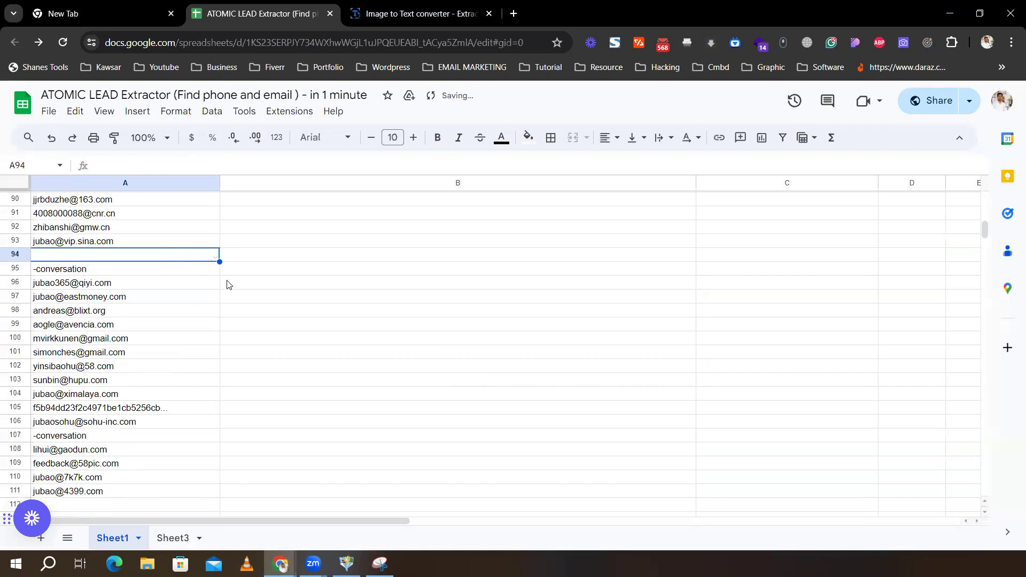
Undo the clearing of cell A94 and move its phone number to cell B94.
key(ctrl+z)
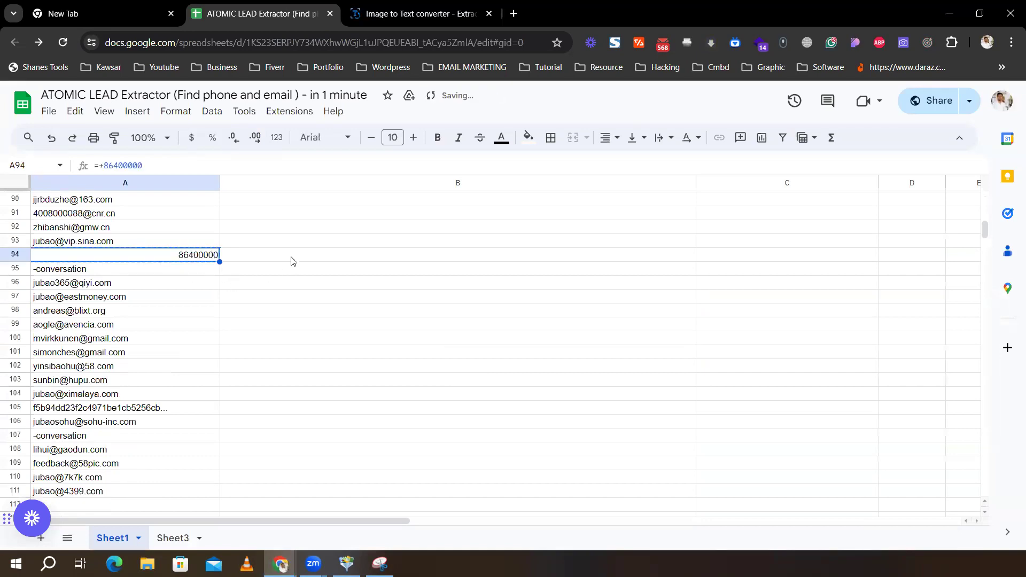
click(291, 260)
key(ctrl+v)
click(309, 341)
scroll(188, 322, up, 3)
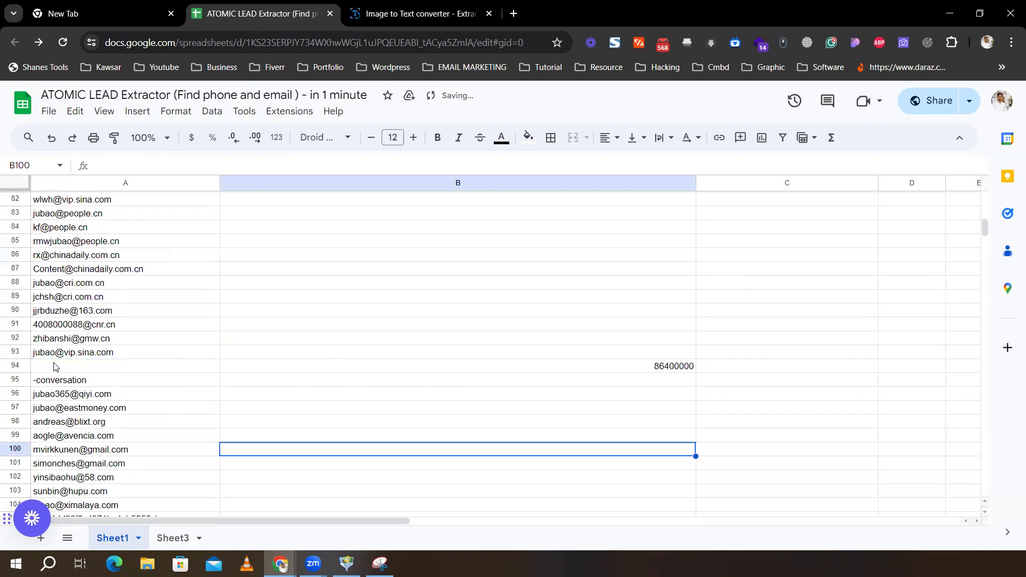
Clear the "-conversation" entry in cell A95 and delete row 95.
click(75, 381)
key(Delete)
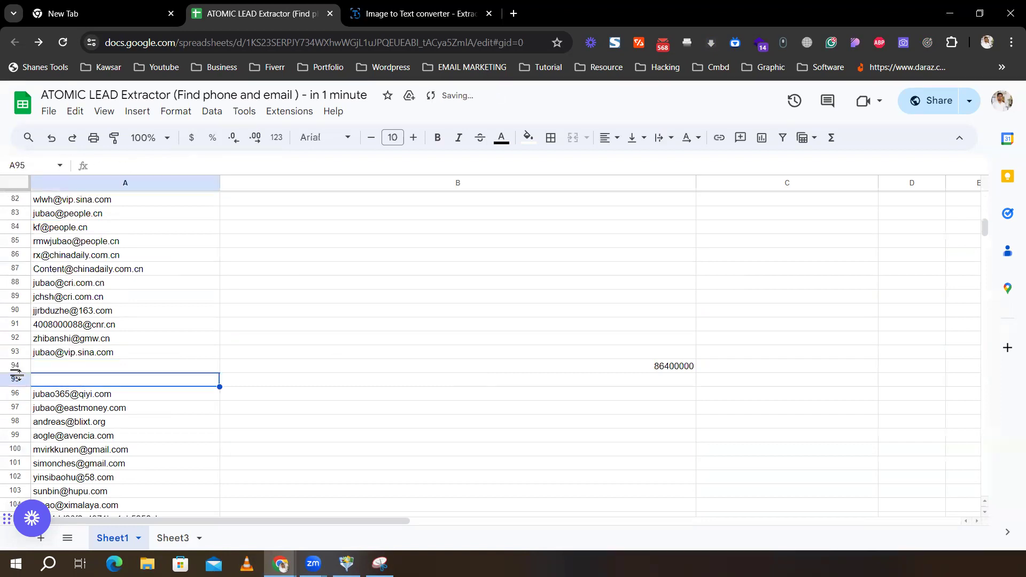
click(15, 379)
right_click(15, 379)
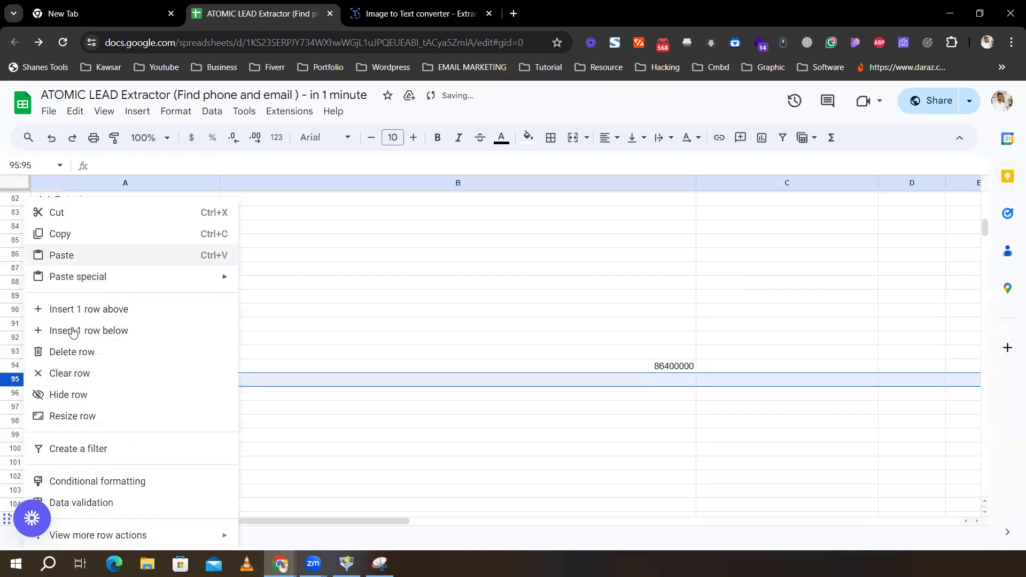
click(73, 352)
click(351, 410)
Clear the truncated code-like entry in cell A104 and the "-conversation" entry in cell A106.
scroll(195, 384, down, 4)
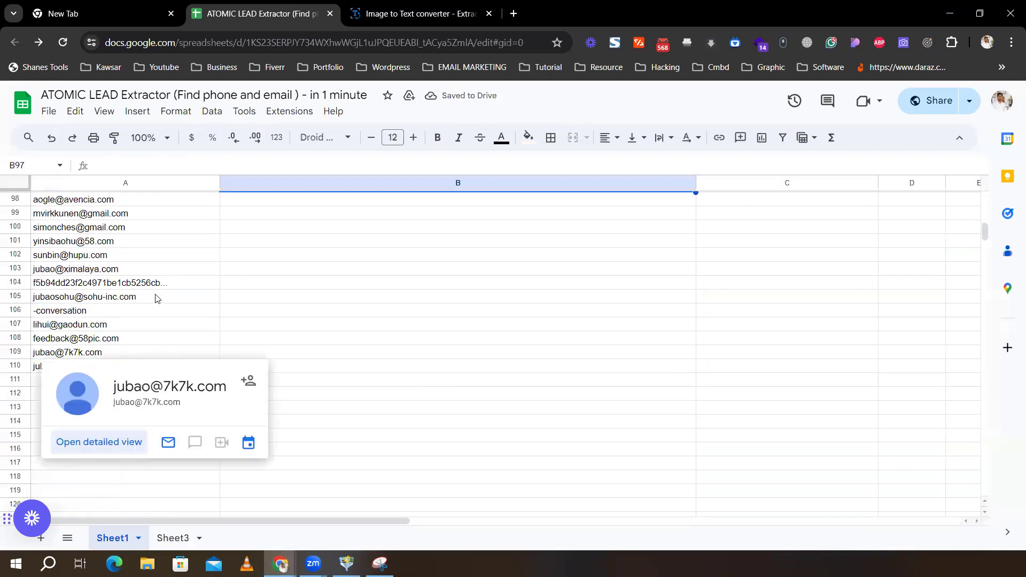
click(187, 283)
key(Delete)
click(362, 316)
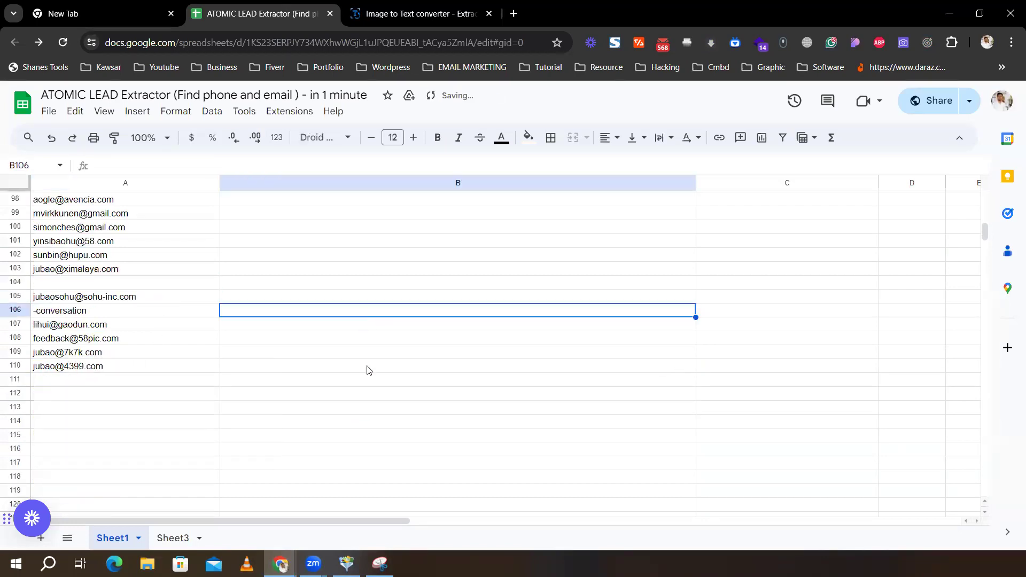
click(107, 314)
key(Delete)
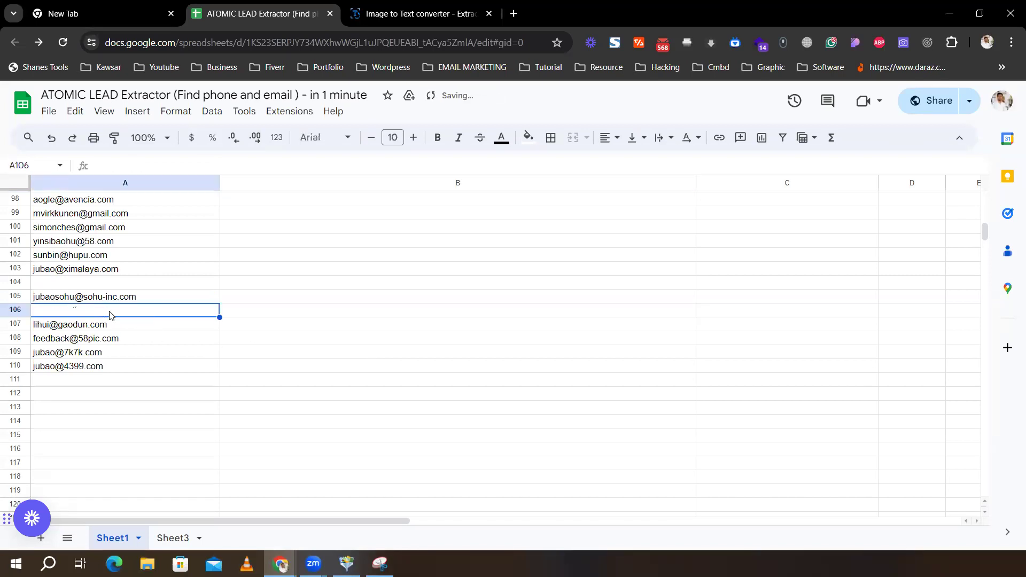
click(108, 344)
scroll(263, 400, up, 3)
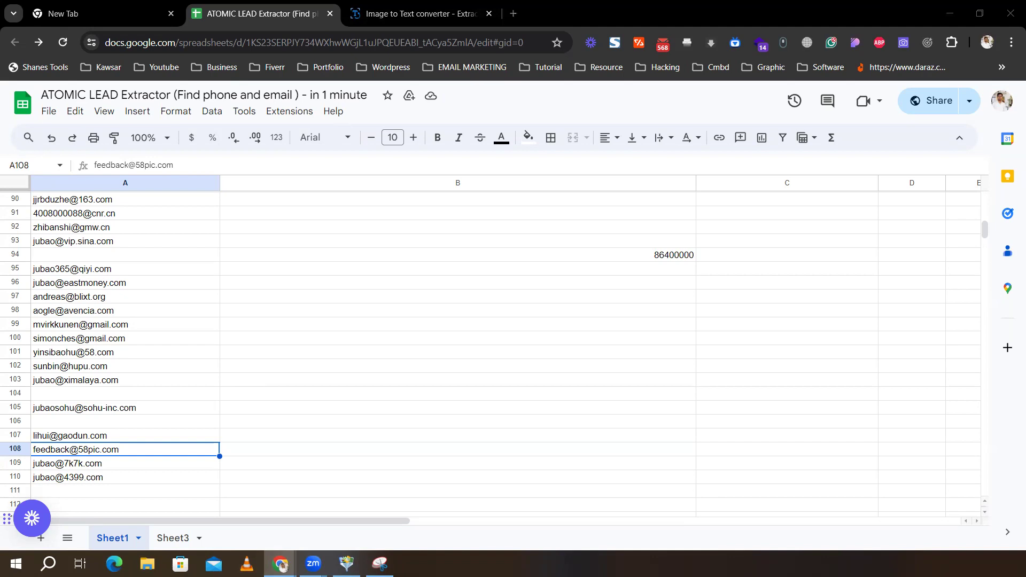
Open mailtester.com in a new browser tab, look over its home page and close the tab.
click(513, 13)
text(mailte)
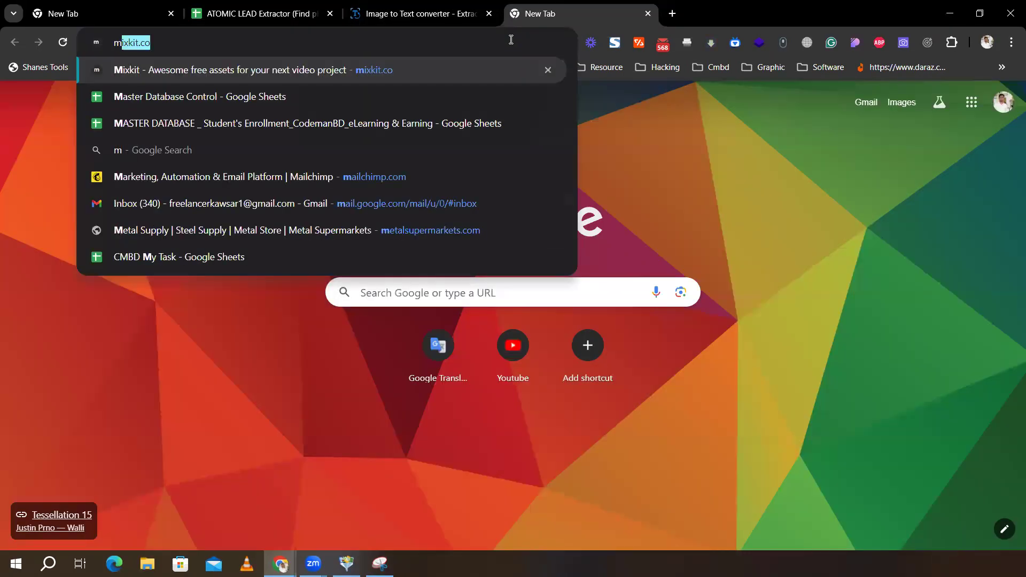
text(s)
key(Return)
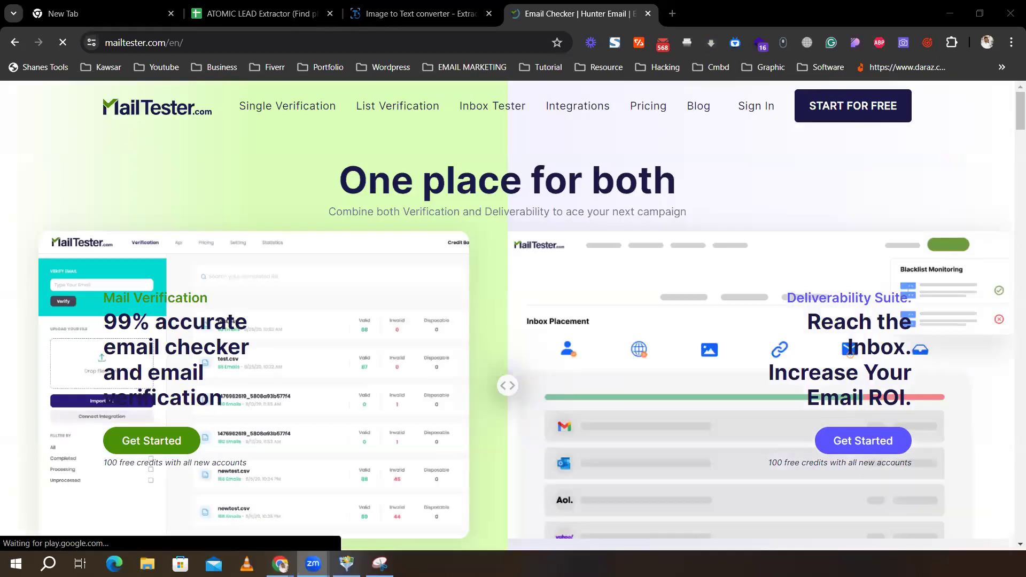
scroll(596, 290, down, 5)
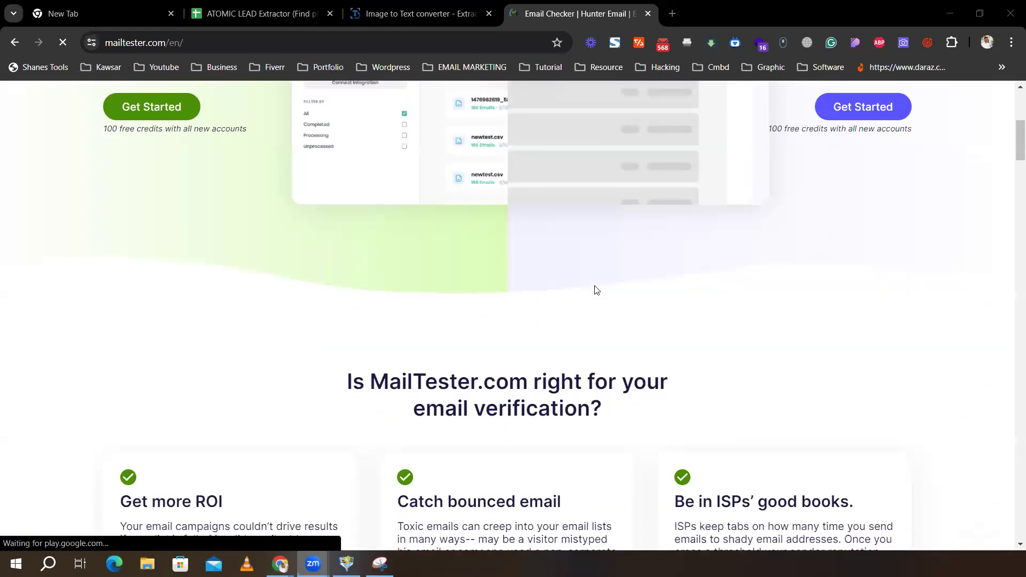
click(648, 14)
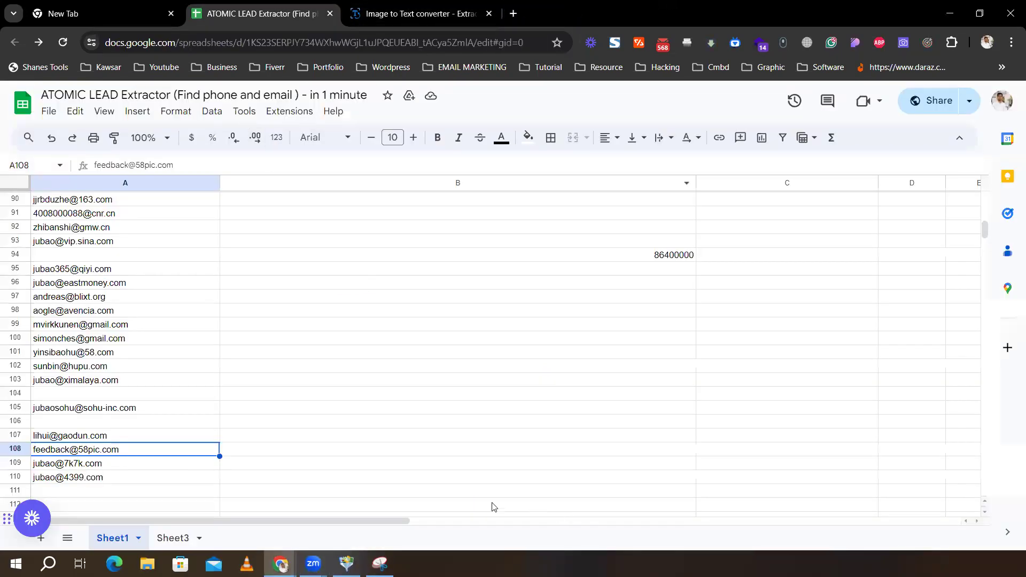
Switch to Atomic Lead Extractor and review the full list of extracted contacts and their source URLs.
click(346, 563)
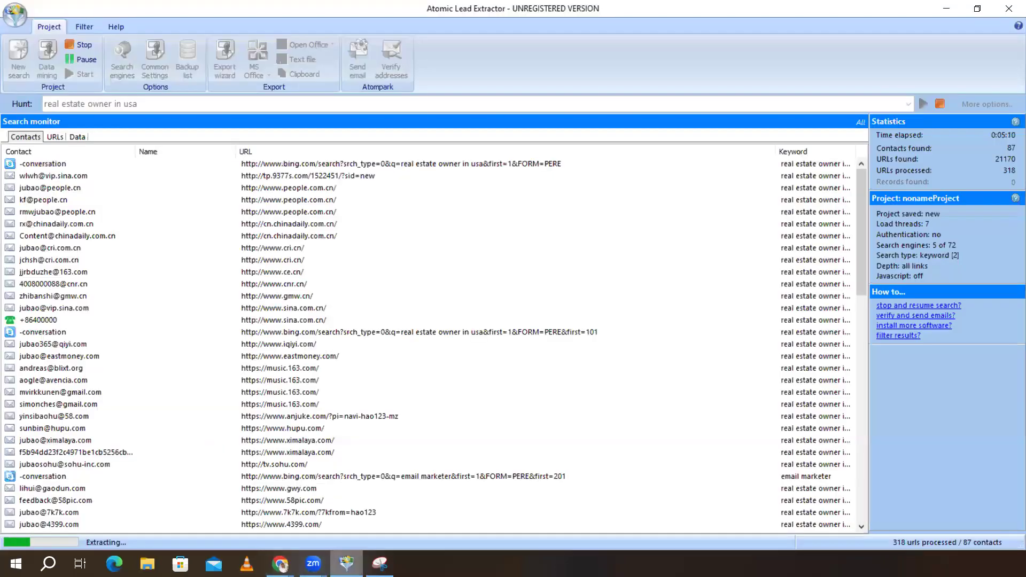
scroll(182, 393, down, 15)
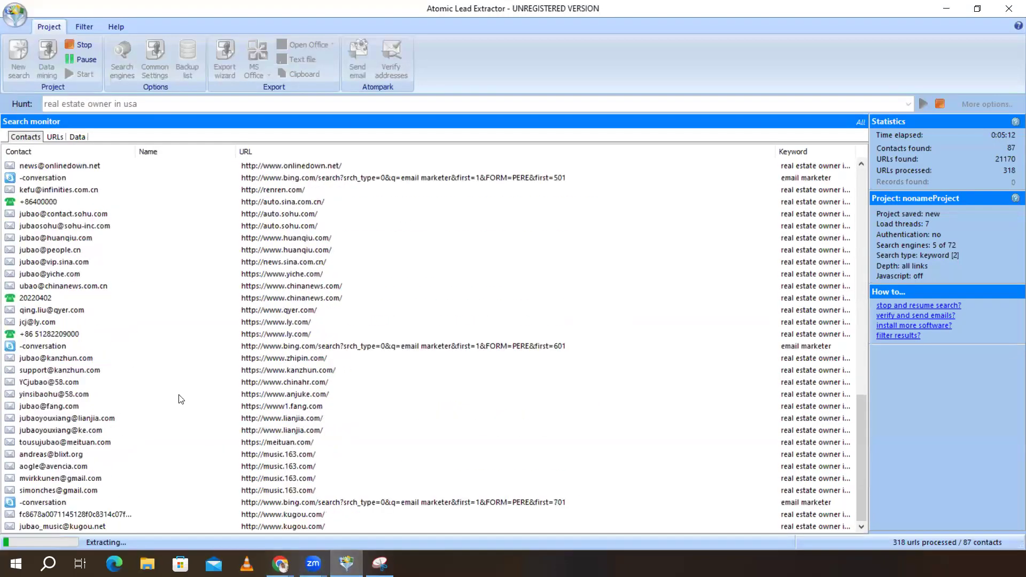
scroll(187, 395, up, 15)
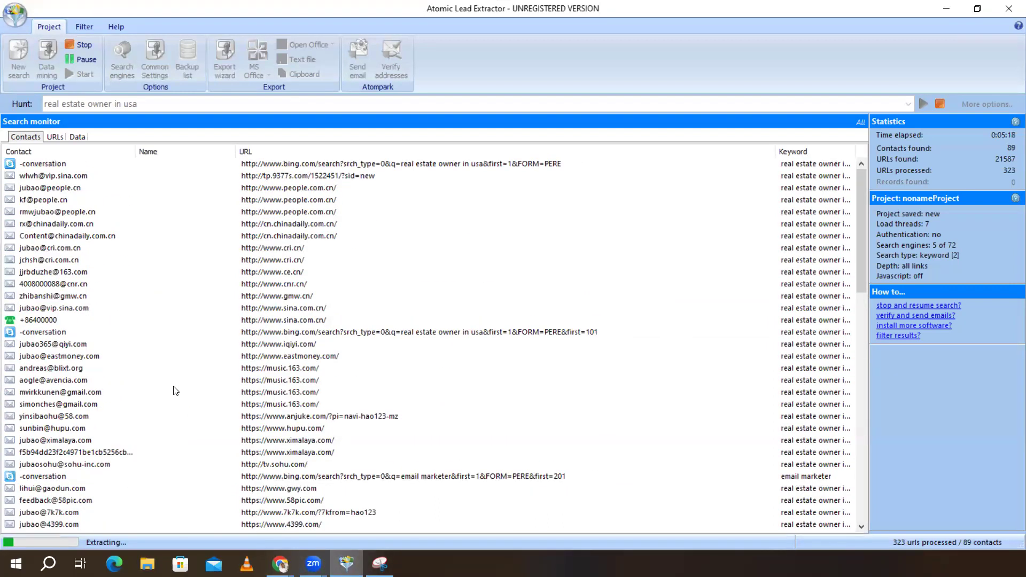
scroll(401, 348, down, 8)
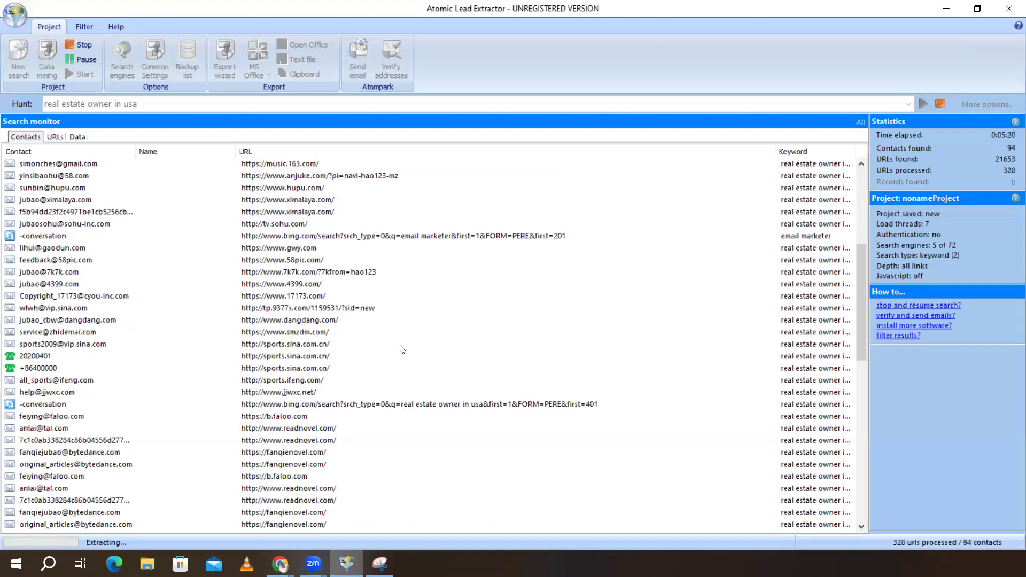
scroll(160, 342, up, 2)
scroll(160, 342, up, 6)
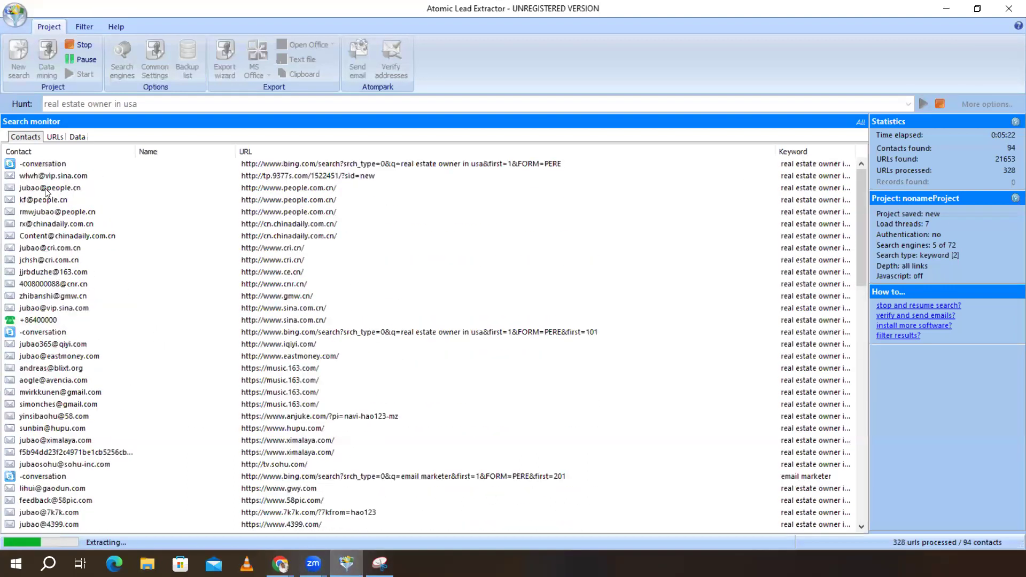
scroll(123, 356, down, 15)
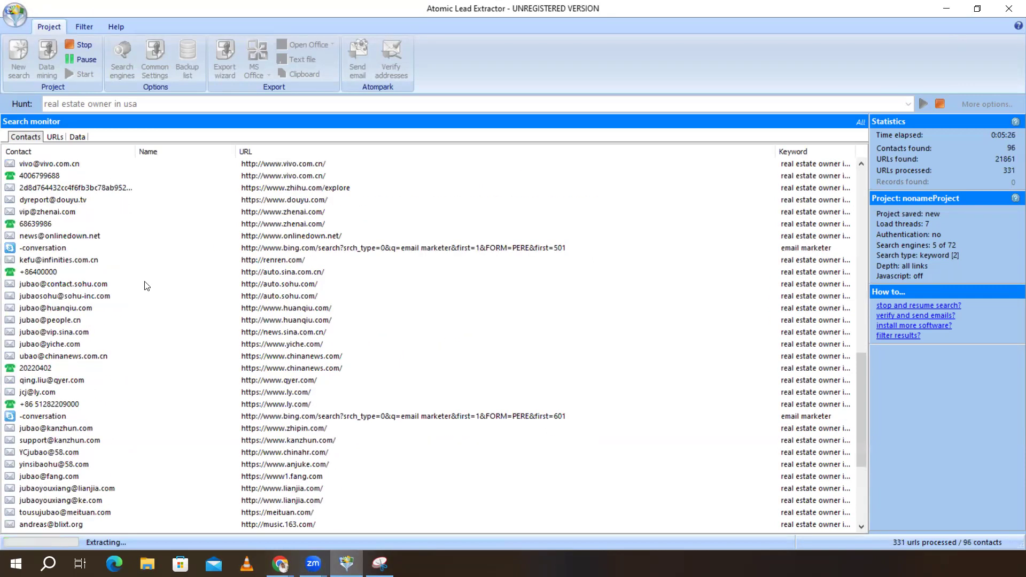
scroll(173, 419, down, 3)
scroll(160, 454, up, 20)
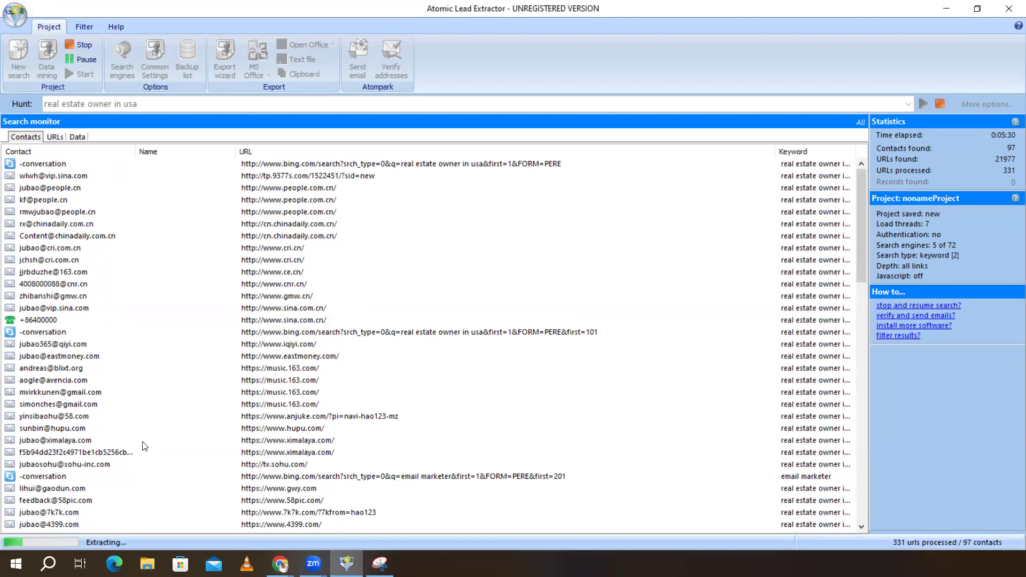
Stop the running extraction and delete duplicate e-mail addresses or contacts from the results.
click(939, 103)
click(521, 328)
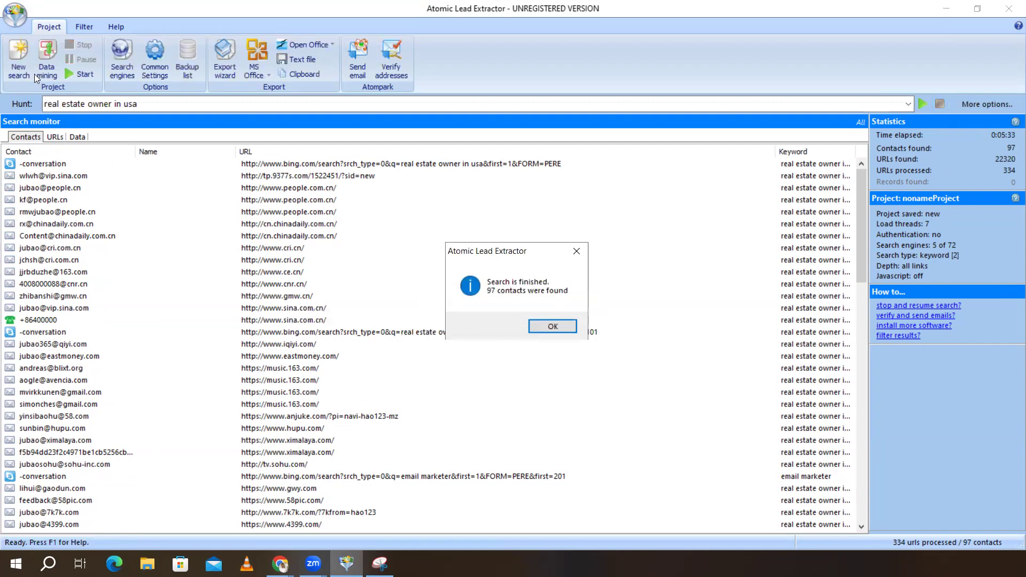
click(556, 325)
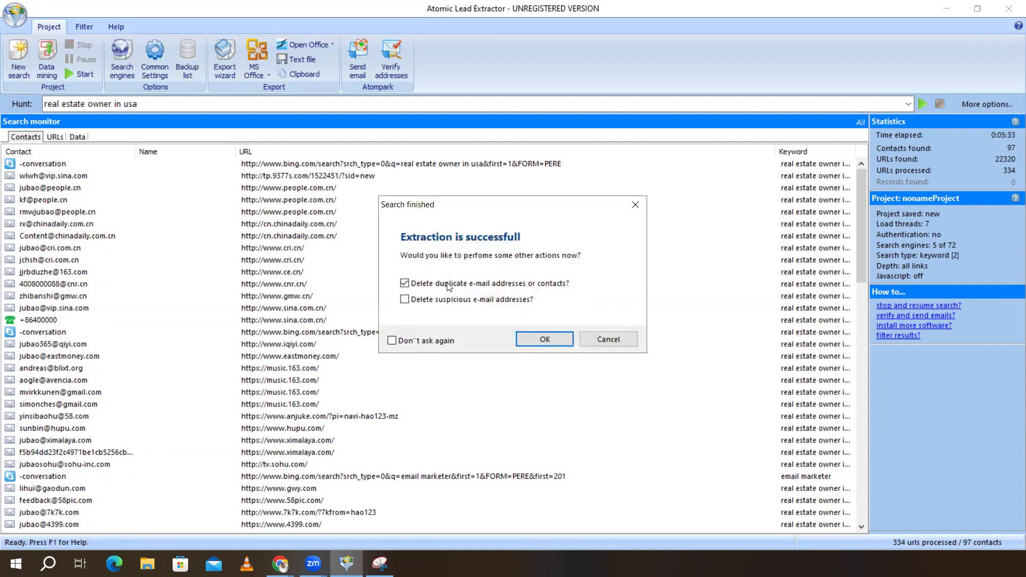
click(558, 338)
Open the New Project Wizard to view its site, sites list and keyword source options, and close it.
click(16, 74)
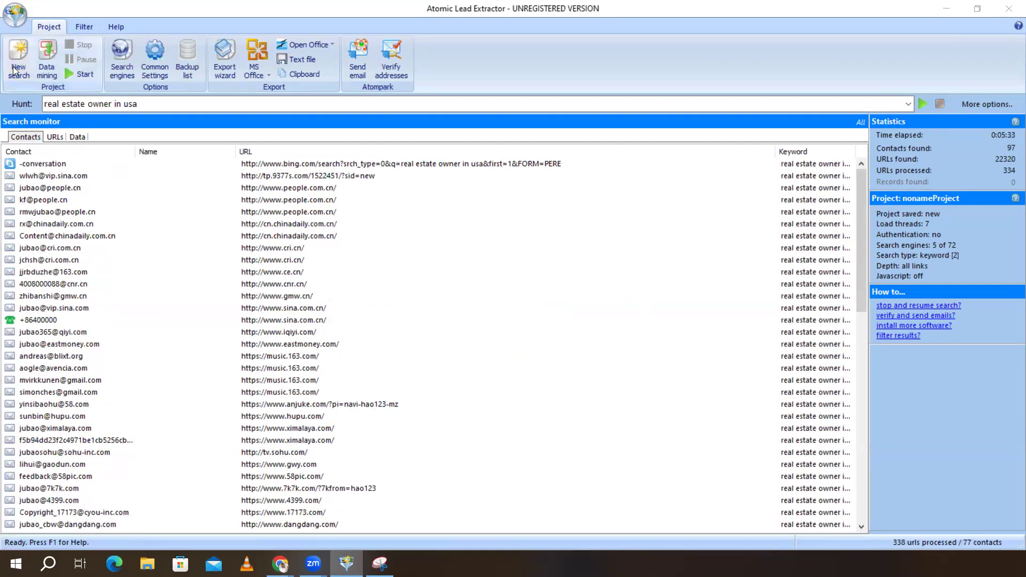
click(347, 164)
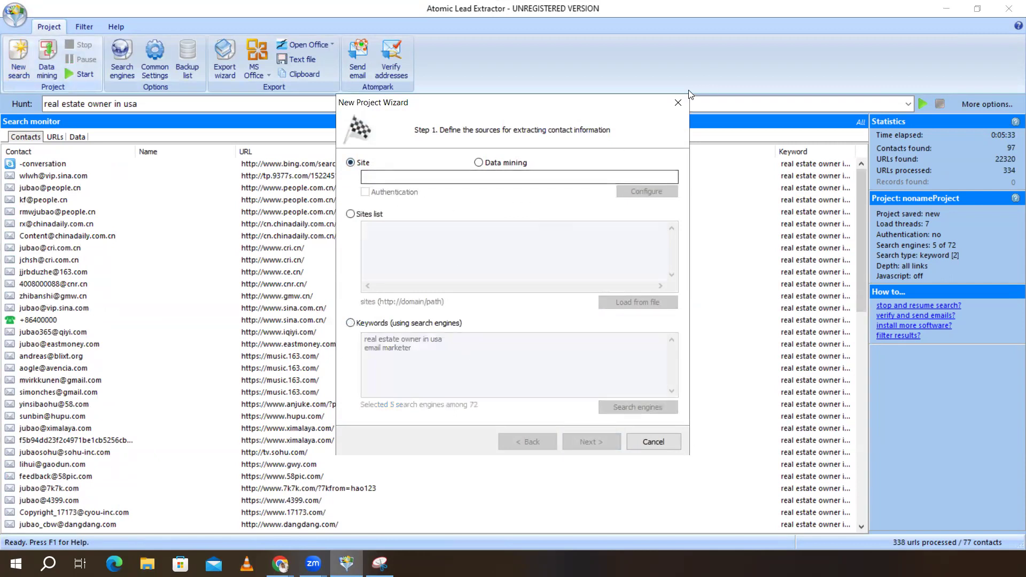
click(678, 102)
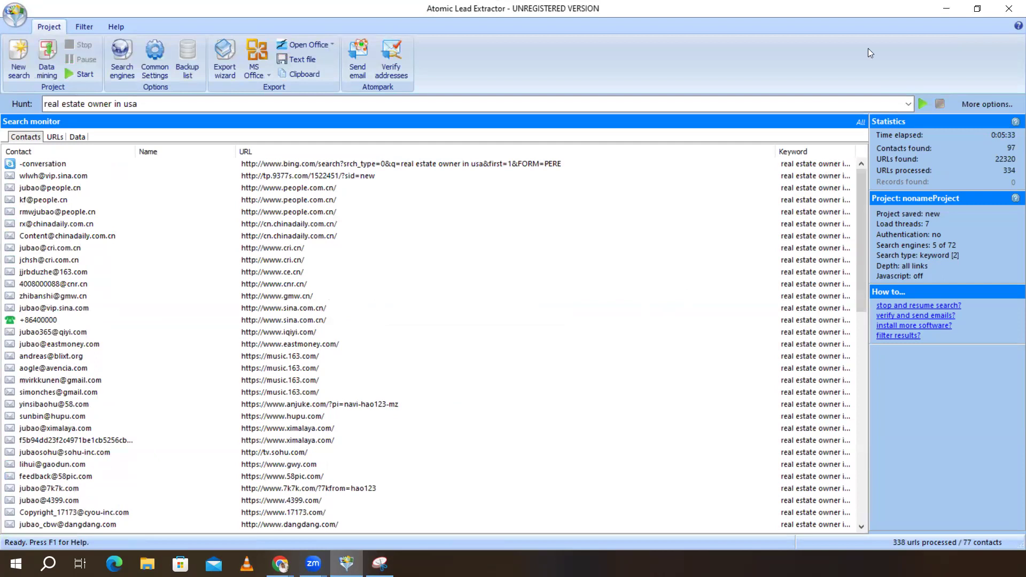
Minimize Atomic Lead Extractor and review the earlier email list in cells A52 to A66 of the Google Sheet.
click(946, 8)
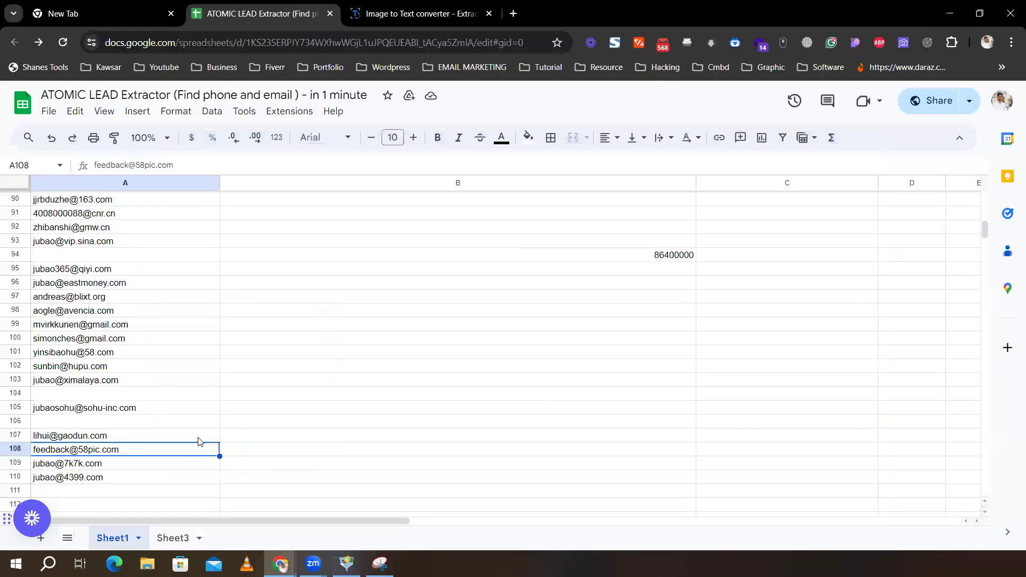
scroll(114, 335, up, 10)
drag(110, 229, 99, 425)
click(135, 427)
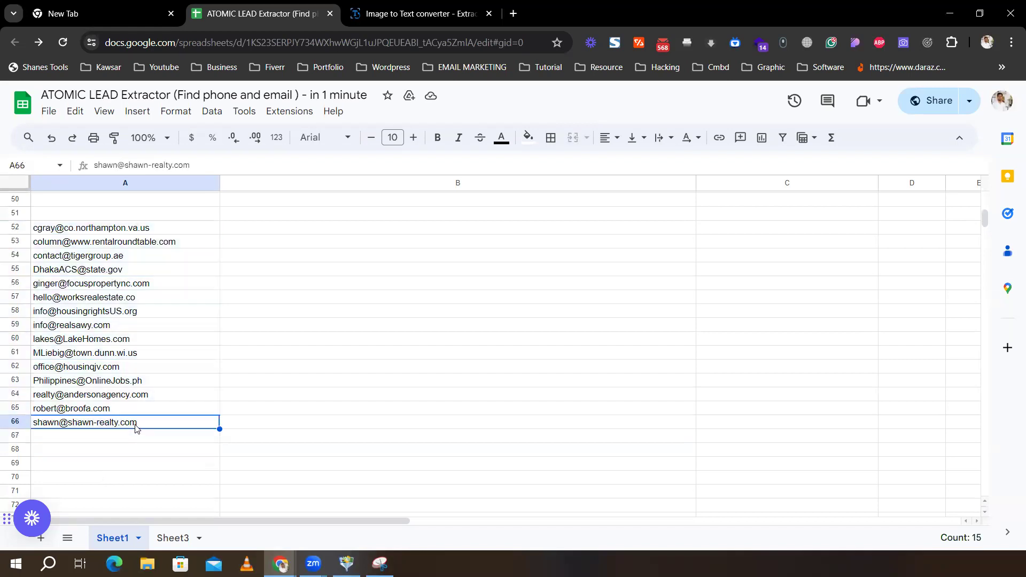
click(357, 410)
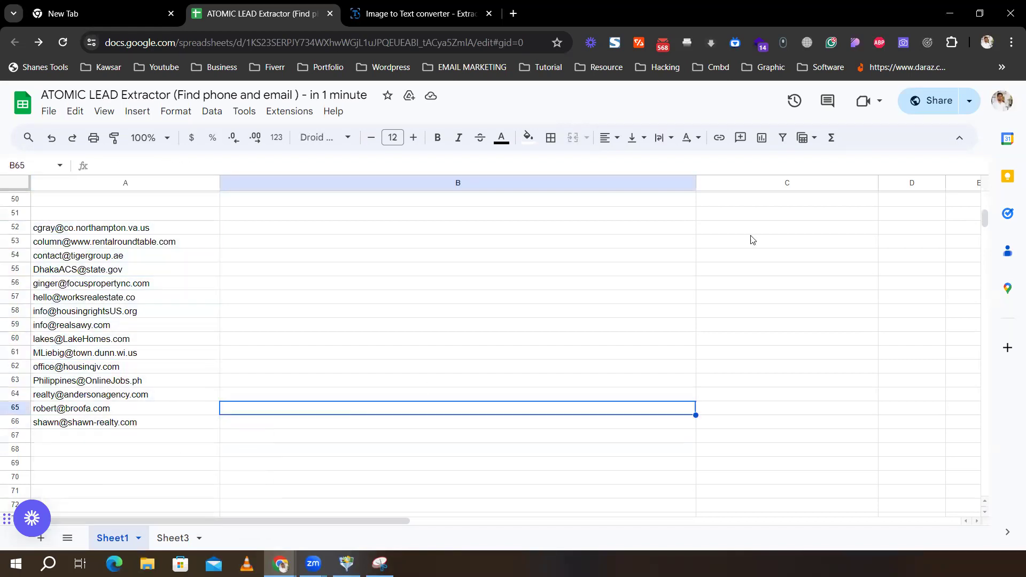
Open the spreadsheet's sharing settings, copy its link and check the access role for anyone with the link.
click(947, 107)
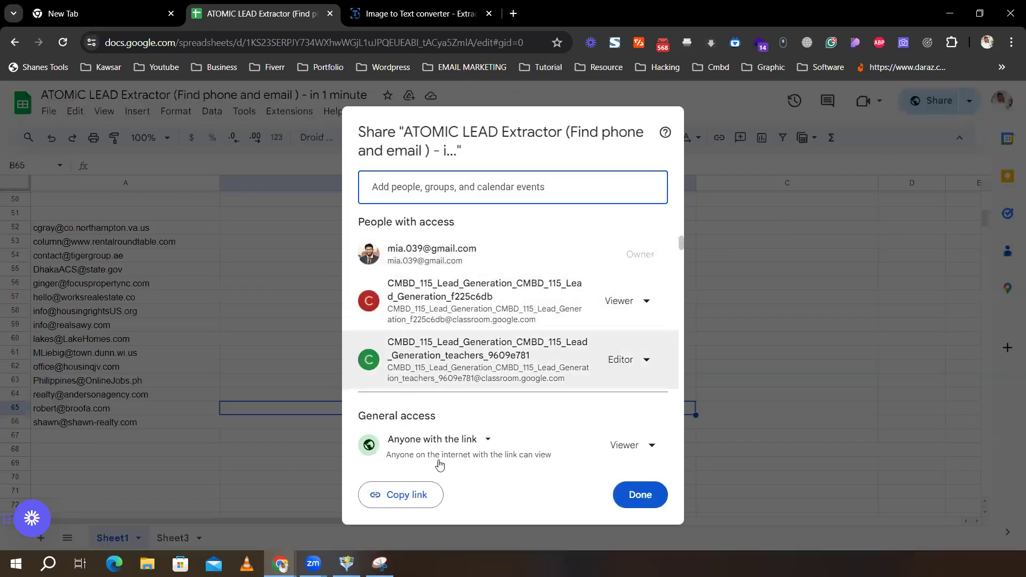
click(417, 495)
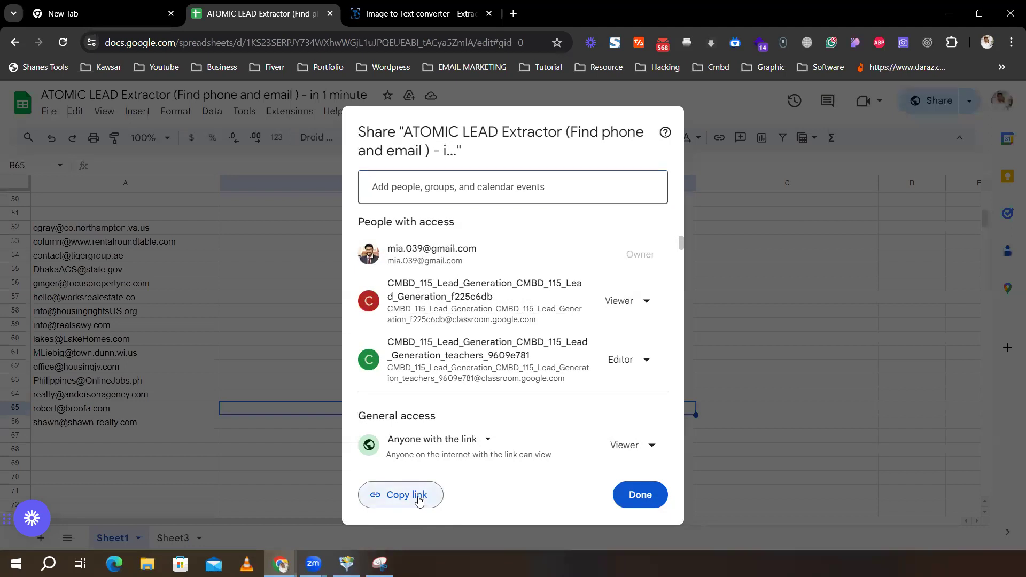
click(645, 443)
click(648, 412)
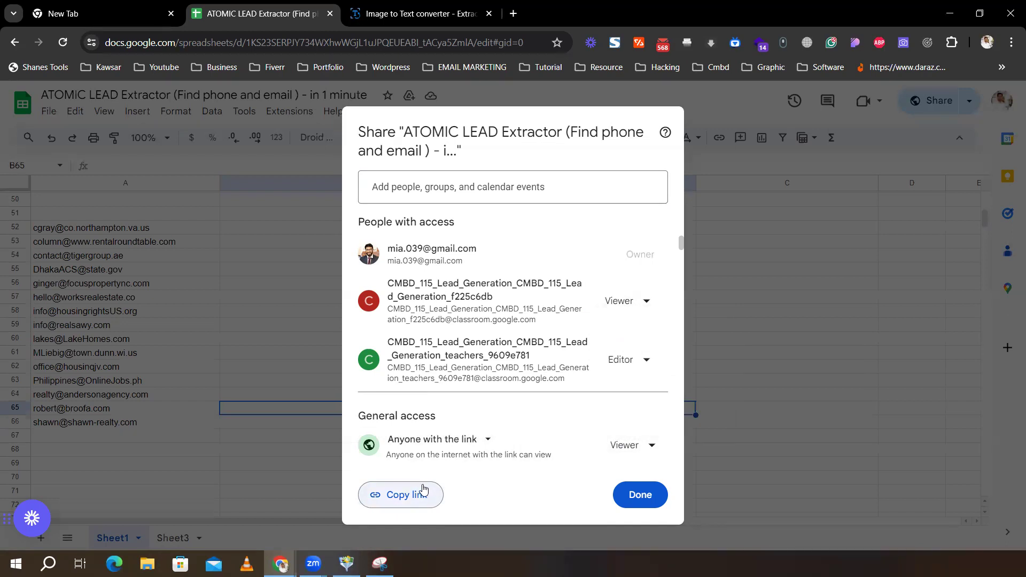
Switch to the imagetotext.io tab and review the text converted from lead atomic.PNG.
click(413, 5)
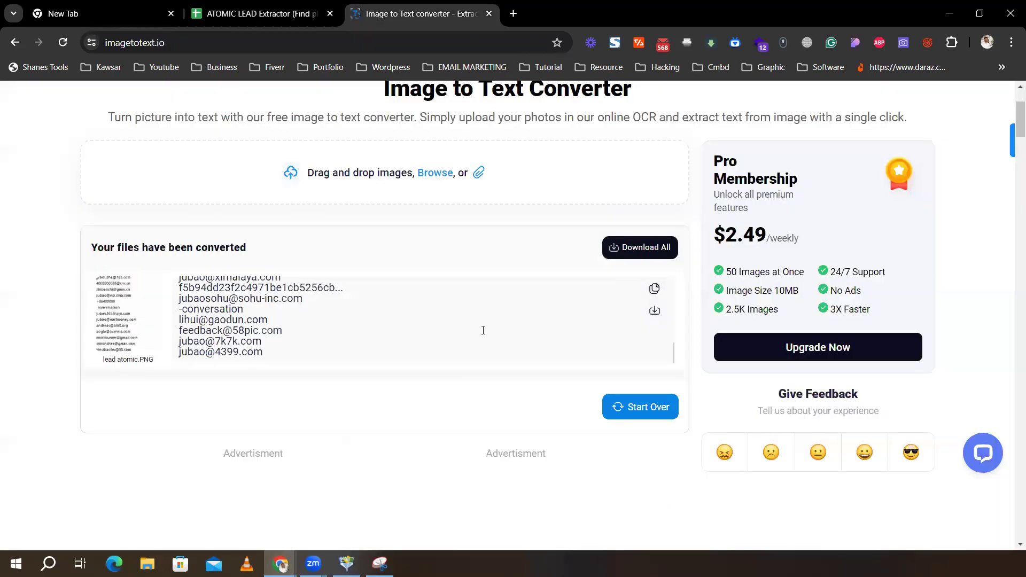
scroll(483, 326, up, 3)
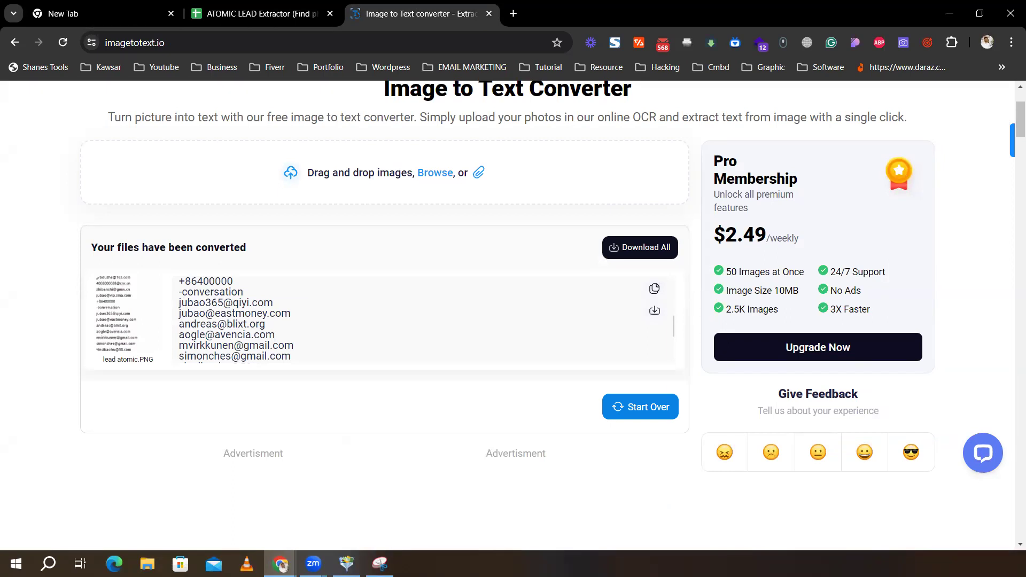
click(313, 564)
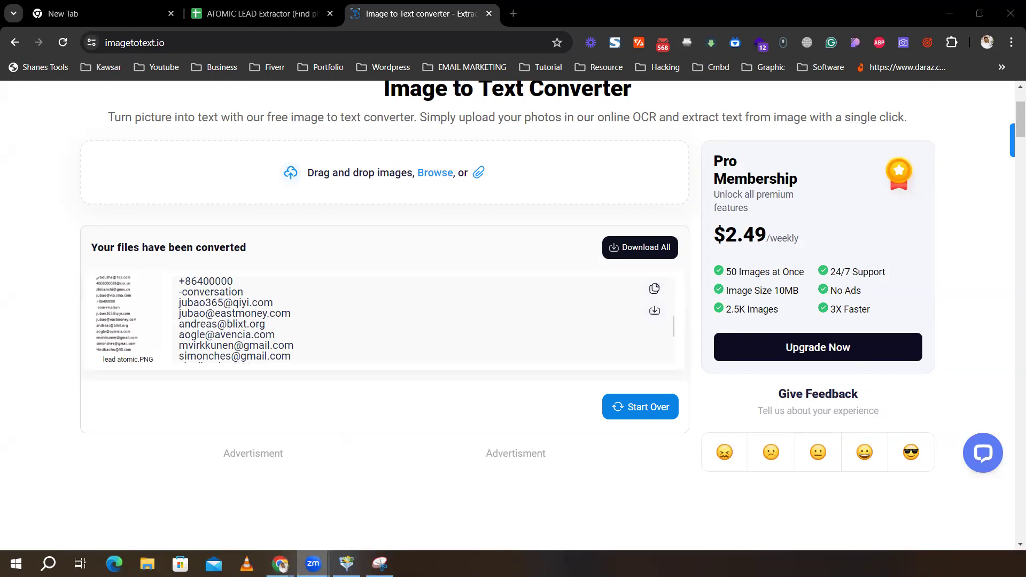